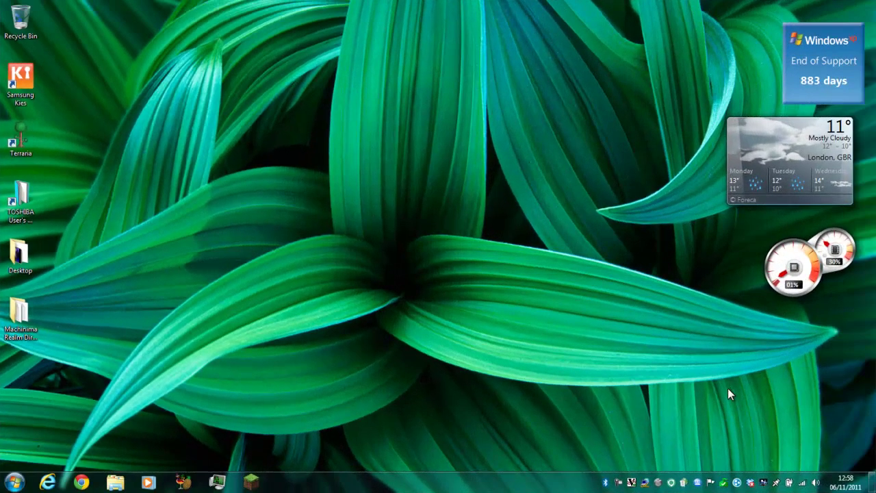
drag(638, 374, 109, 44)
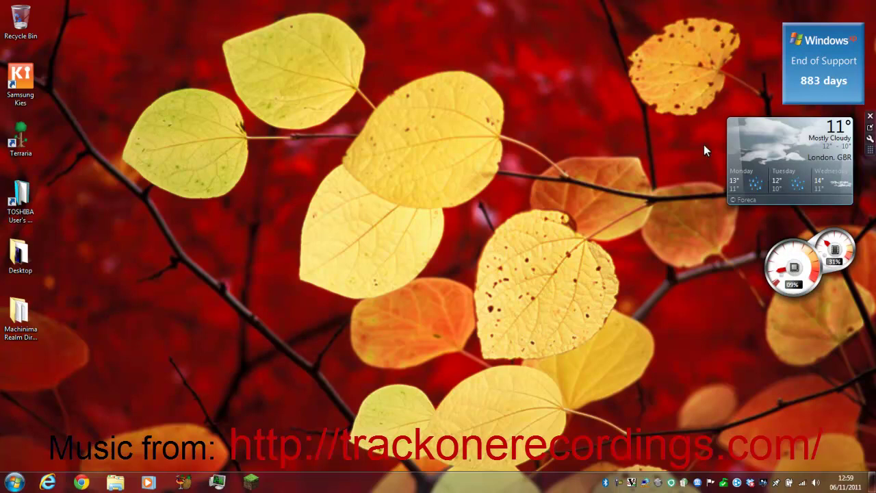
drag(632, 45, 844, 390)
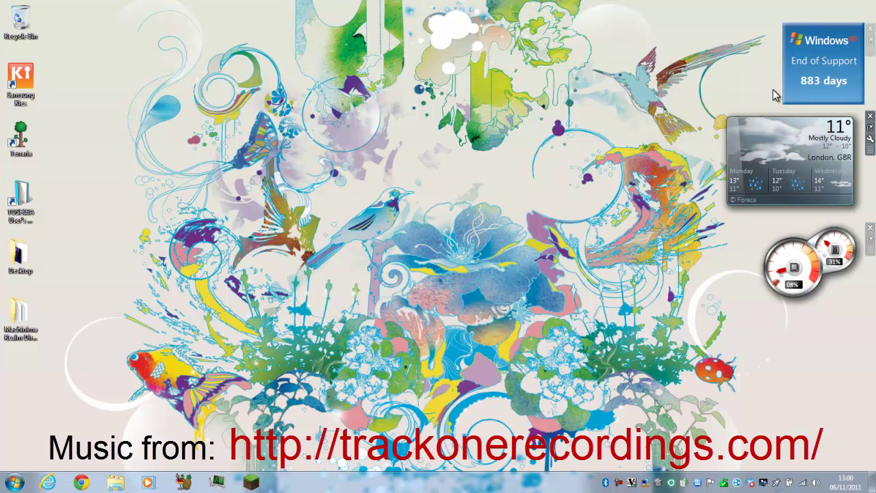
mouse_move(772, 122)
mouse_down()
mouse_move(732, 109)
mouse_move(785, 120)
mouse_up()
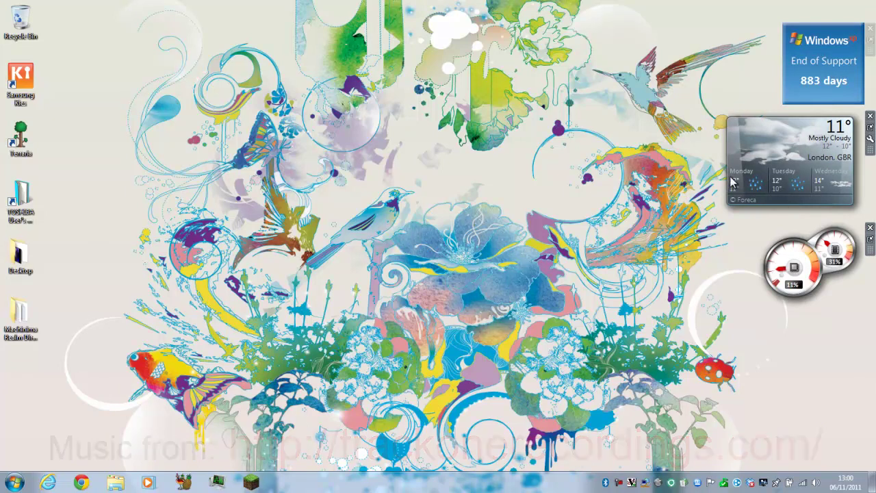
Open the Weather gadget's options and cancel without changes, and toggle the gadget's size and back.
click(868, 140)
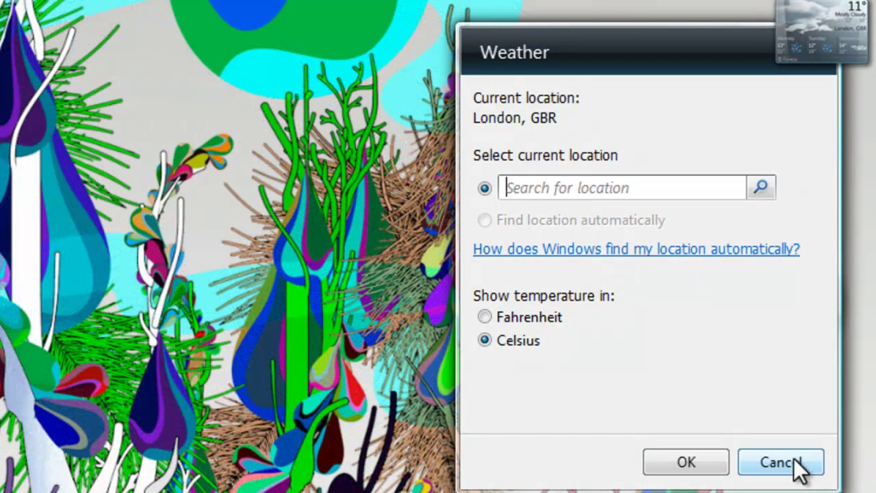
click(794, 460)
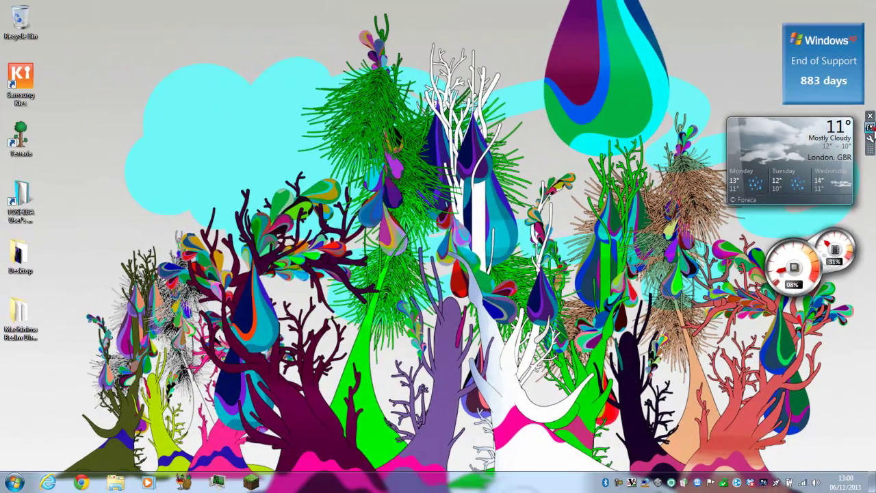
click(869, 128)
click(870, 128)
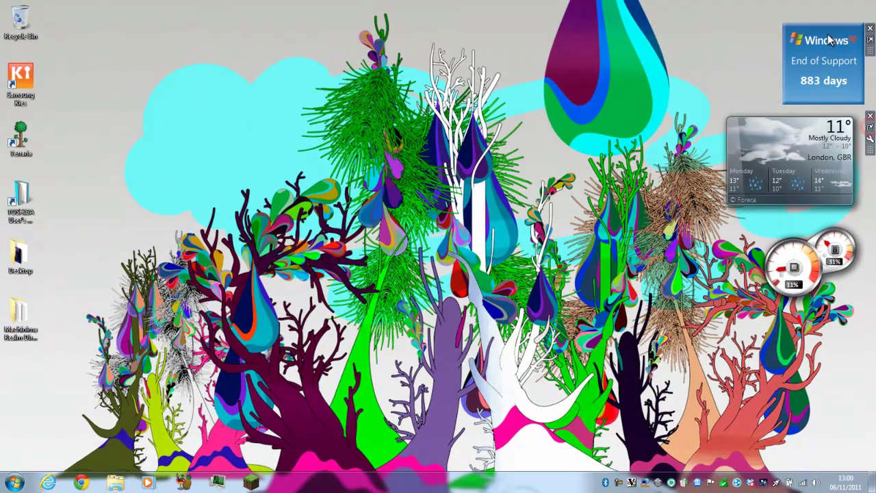
Move the Windows XP End of Support, Weather and CPU Meter gadgets slightly higher on the desktop.
drag(870, 64, 870, 44)
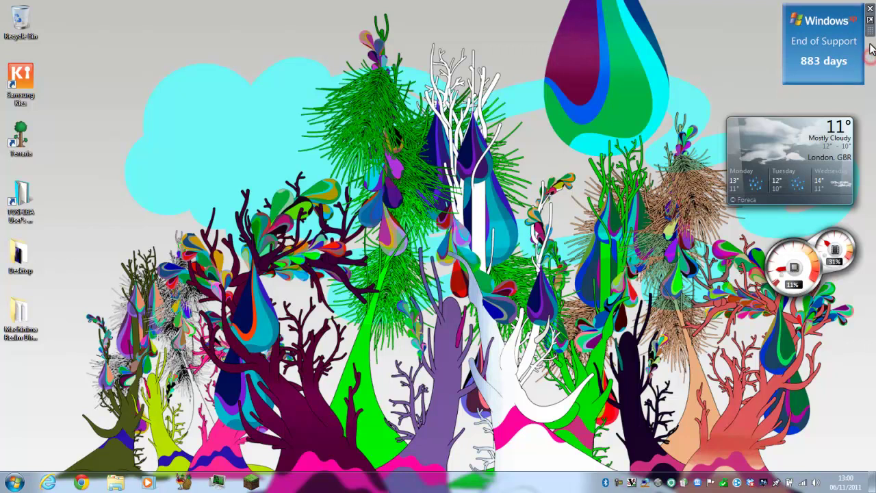
mouse_move(864, 155)
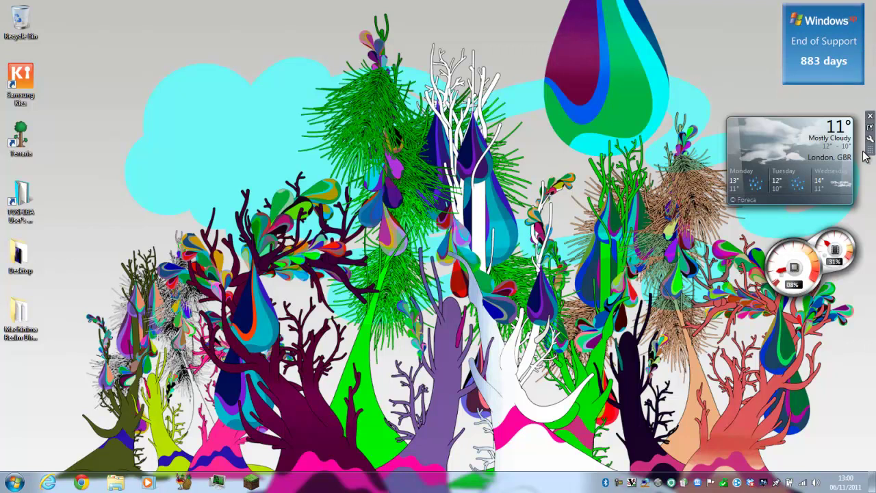
drag(863, 155, 862, 135)
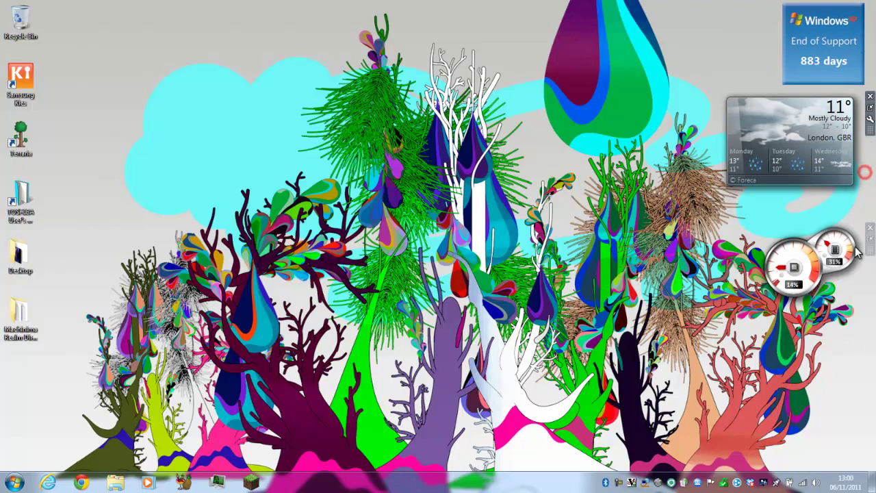
drag(870, 248, 871, 228)
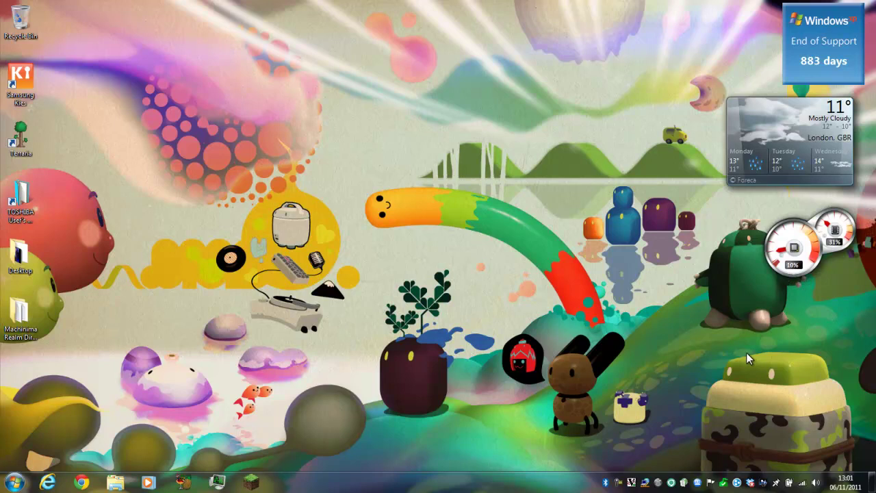
mouse_move(837, 240)
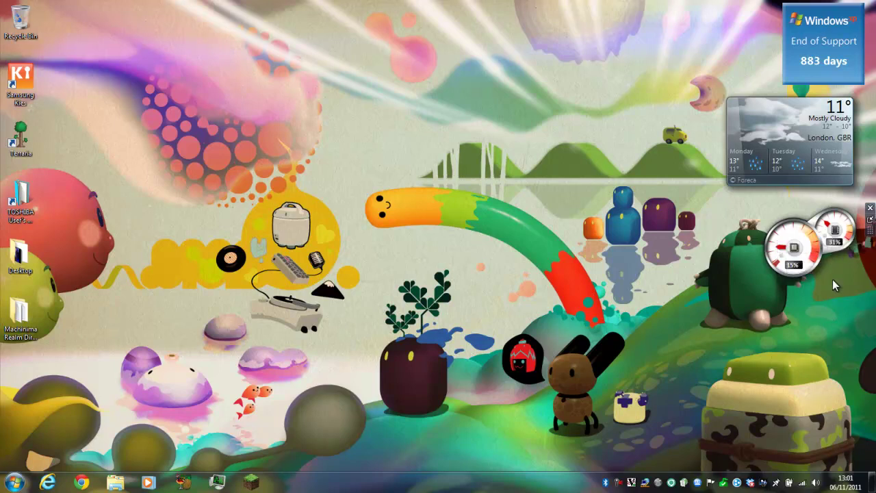
drag(624, 279, 36, 9)
click(122, 25)
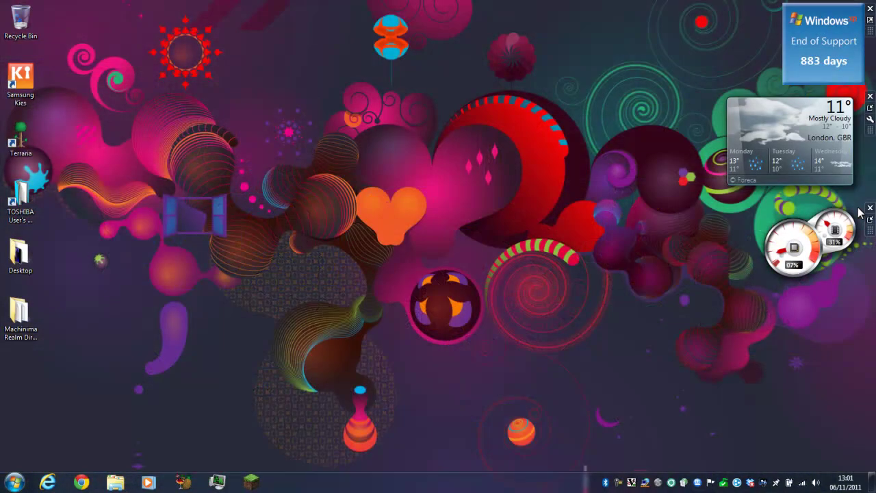
drag(847, 232, 870, 237)
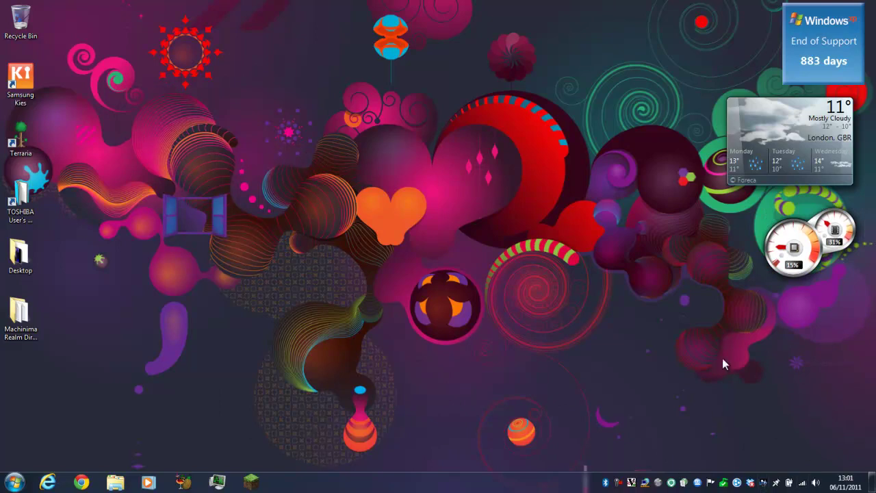
Open the desktop gadget gallery and move its window higher on the desktop.
mouse_move(742, 149)
right_click(487, 132)
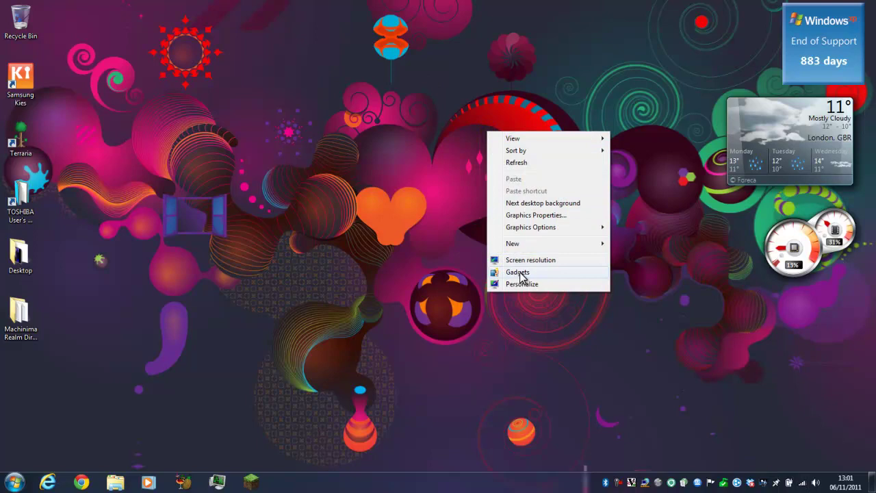
right_click(467, 211)
click(522, 352)
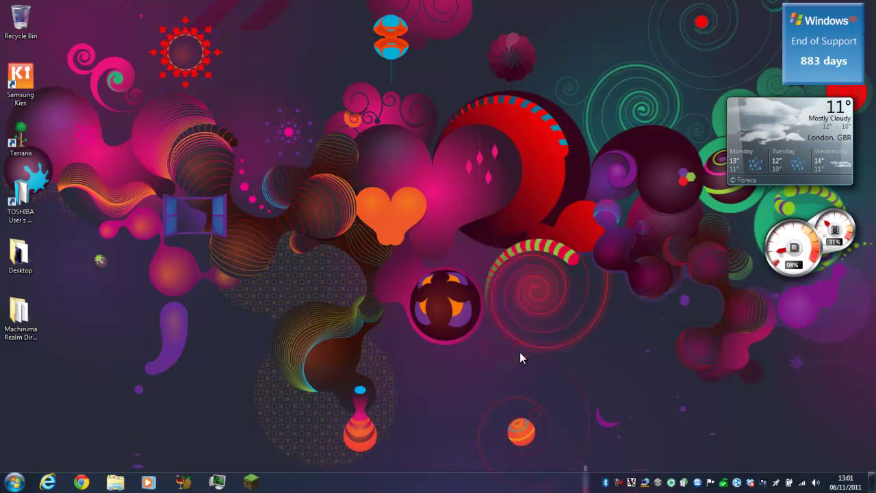
drag(521, 147, 520, 82)
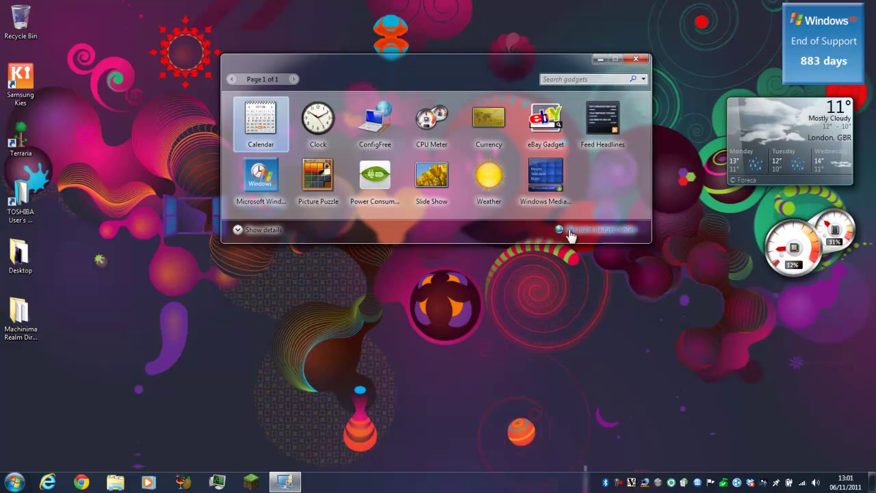
Show the gadget details, review the descriptions of gadgets such as Clock, ConfigFree, eBay Gadget, Feed Headlines, Slide Show and Picture Puzzle, and close the gallery.
click(238, 231)
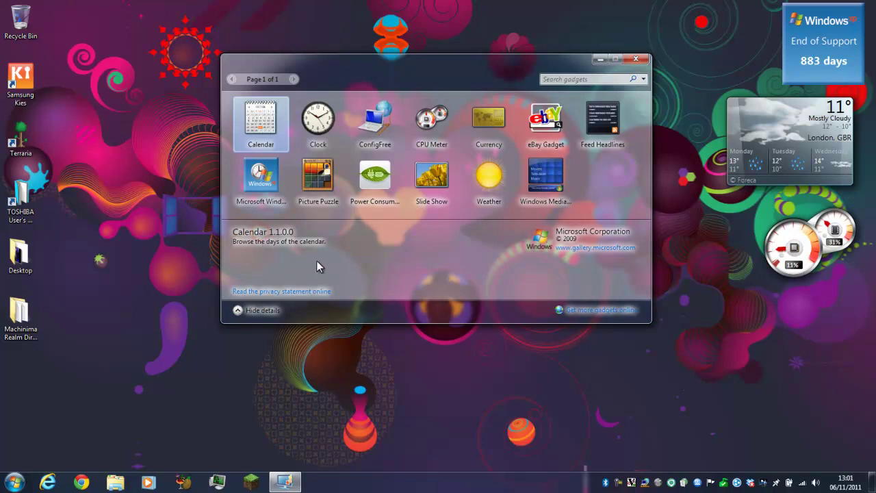
click(318, 120)
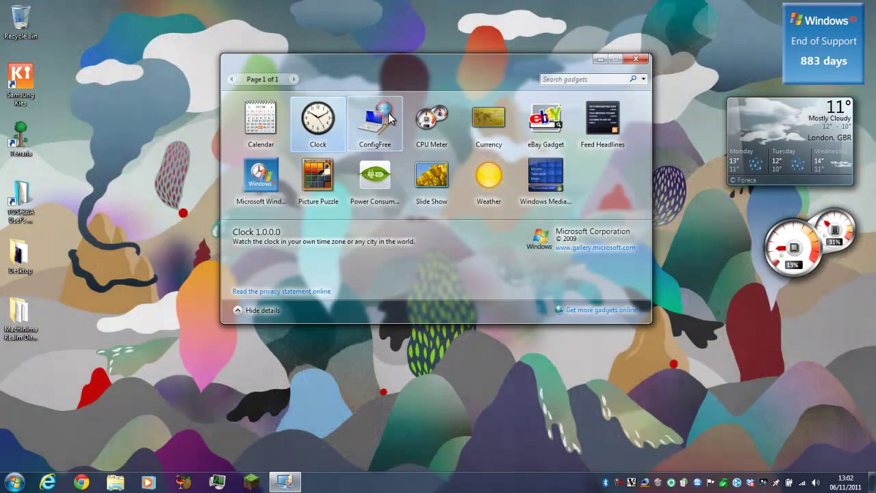
click(382, 116)
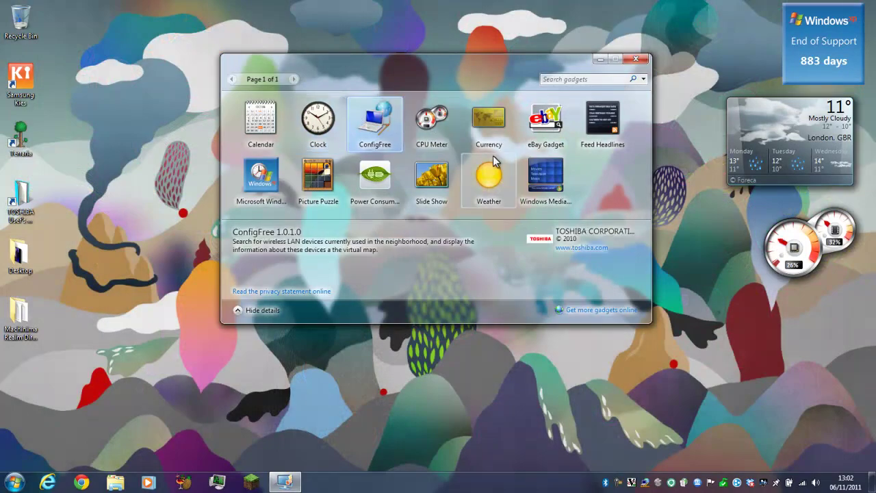
click(523, 135)
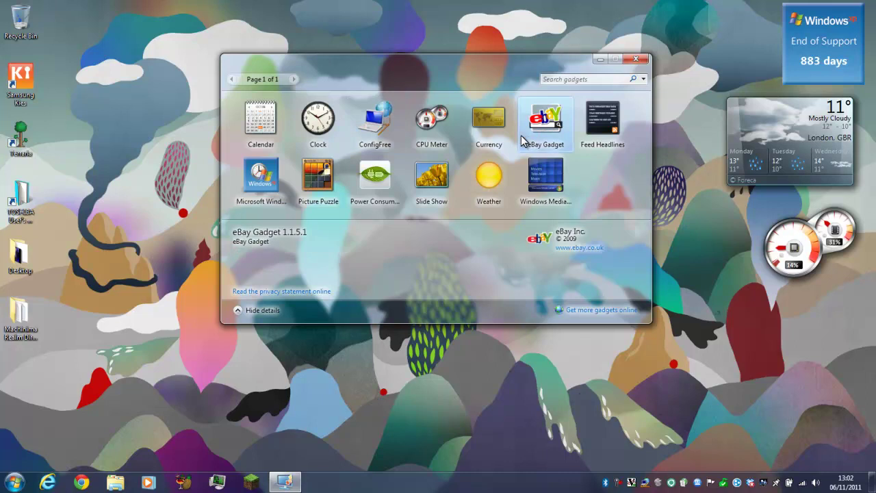
click(590, 143)
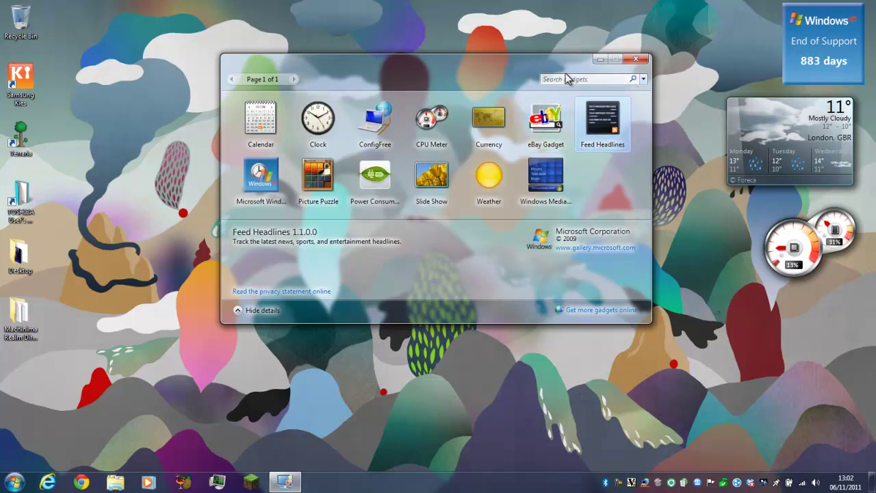
click(550, 177)
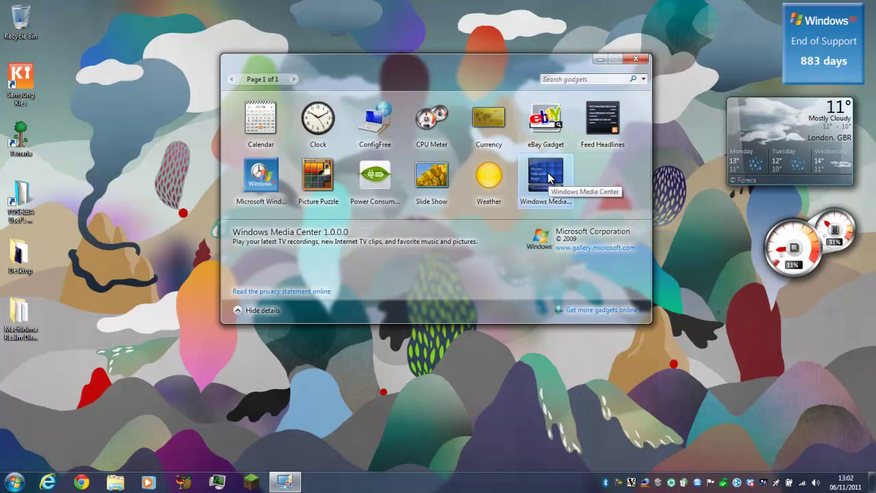
click(504, 181)
click(433, 179)
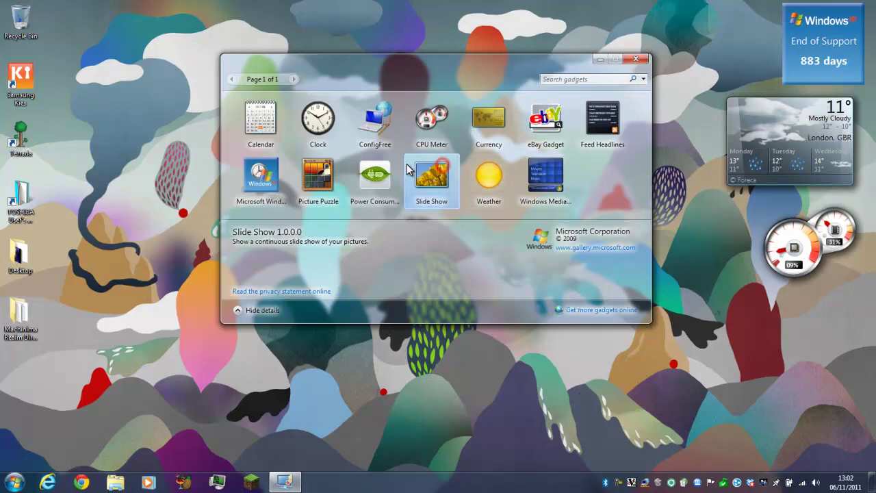
click(323, 176)
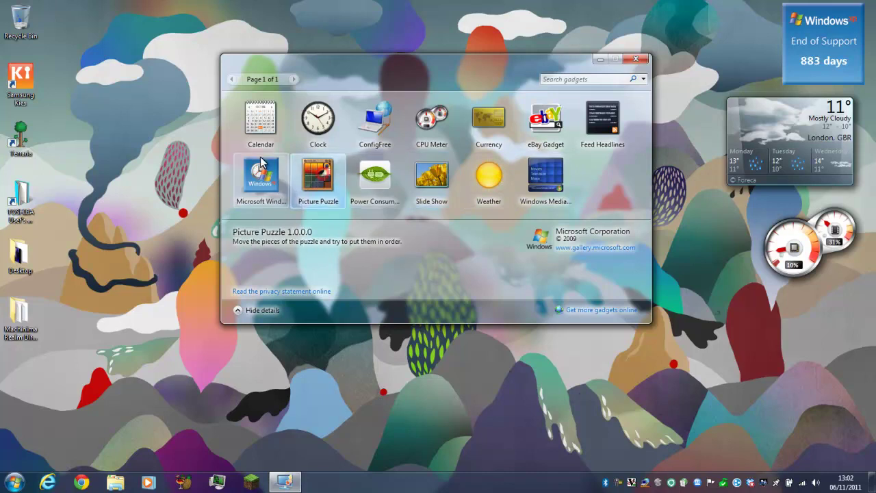
click(635, 59)
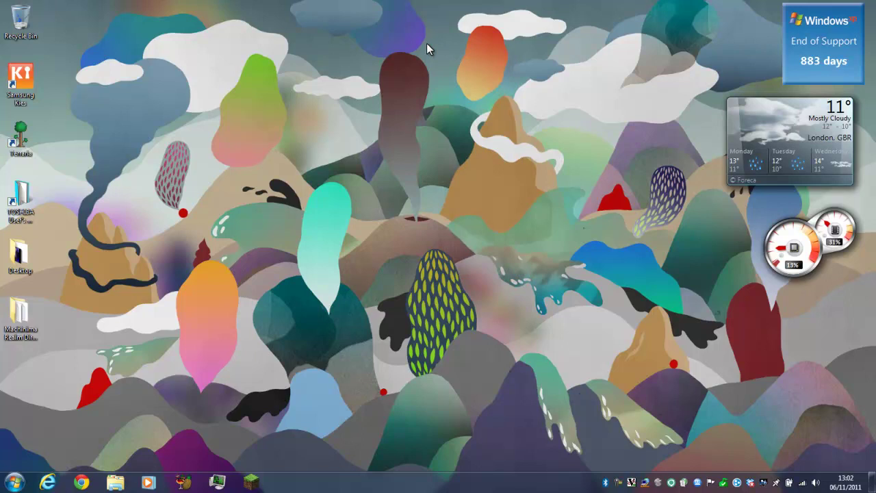
Set the desktop icons to the large icon size.
mouse_move(841, 169)
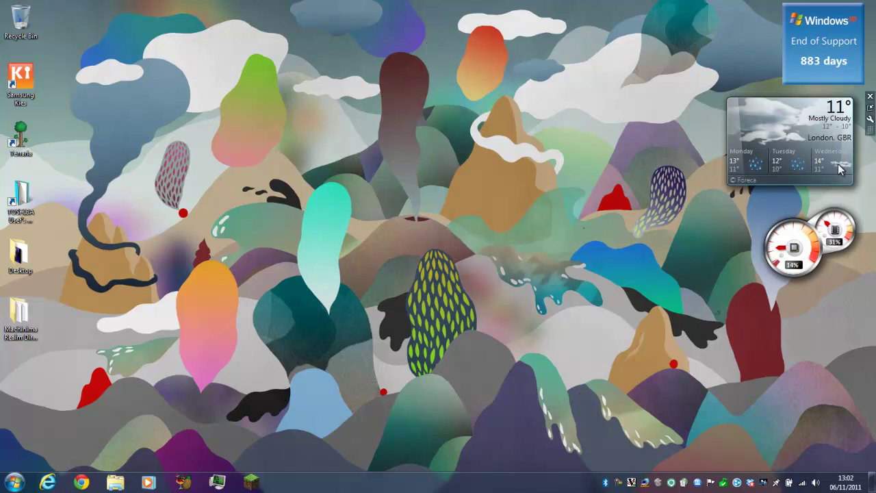
click(89, 35)
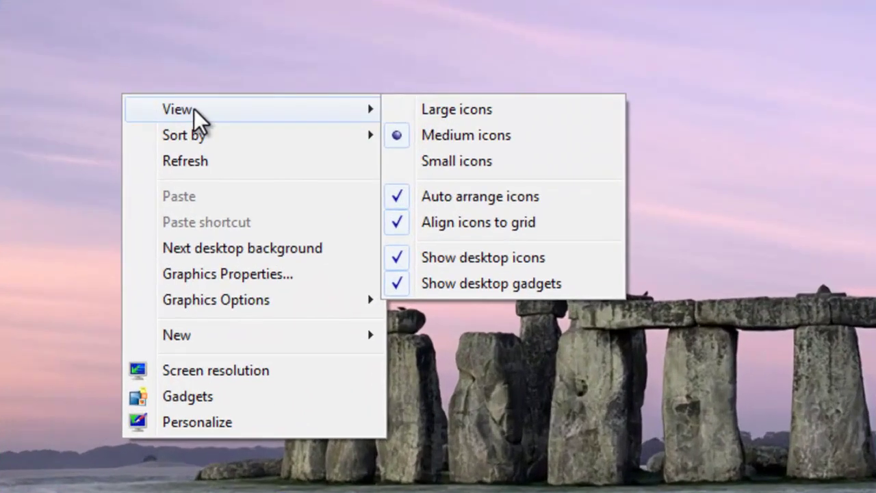
click(457, 108)
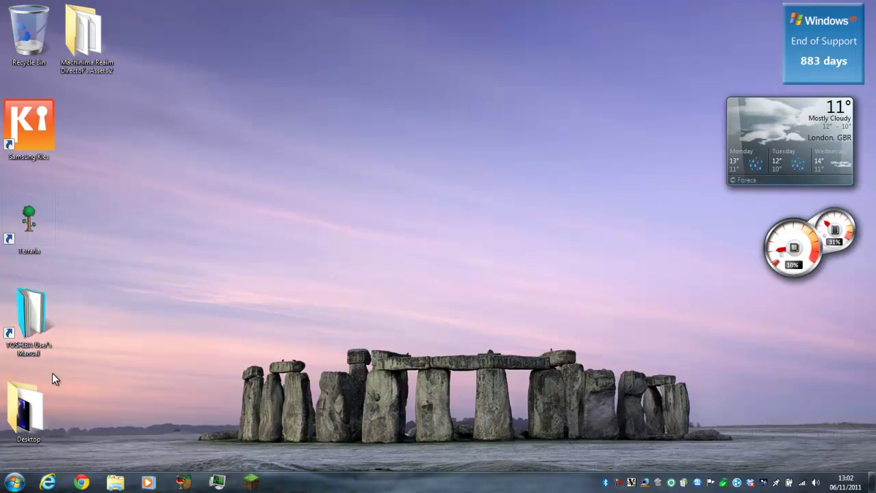
Switch the desktop icons to the small icon size.
right_click(196, 268)
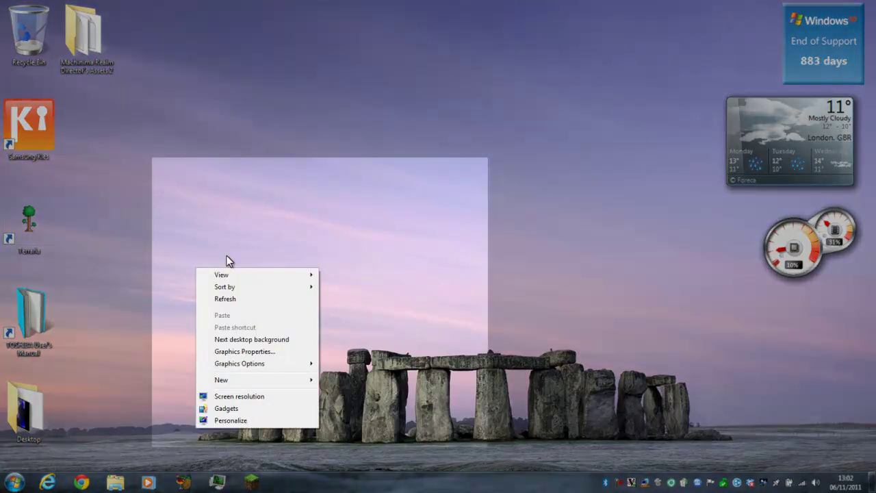
mouse_move(232, 276)
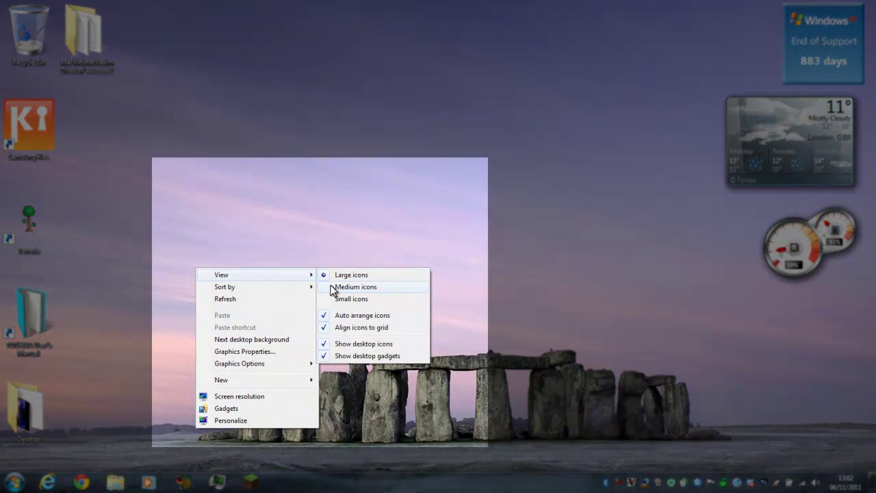
click(335, 298)
Set the desktop icons to the medium icon size.
right_click(231, 190)
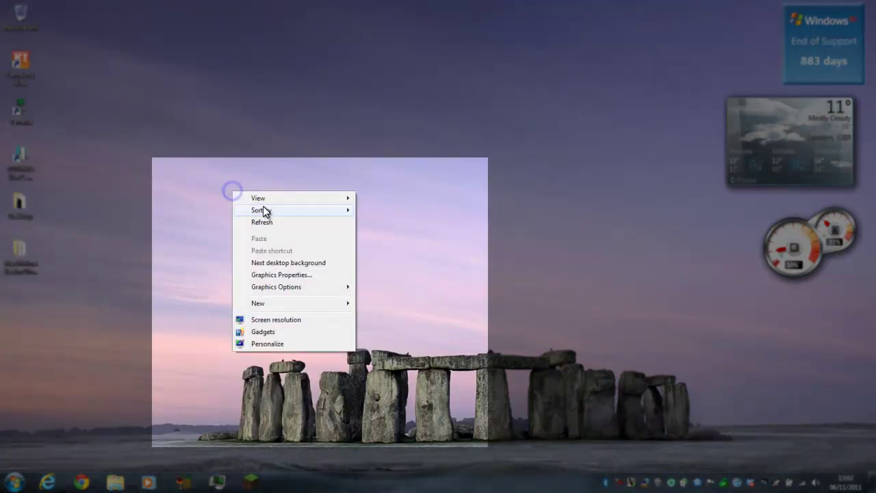
mouse_move(277, 198)
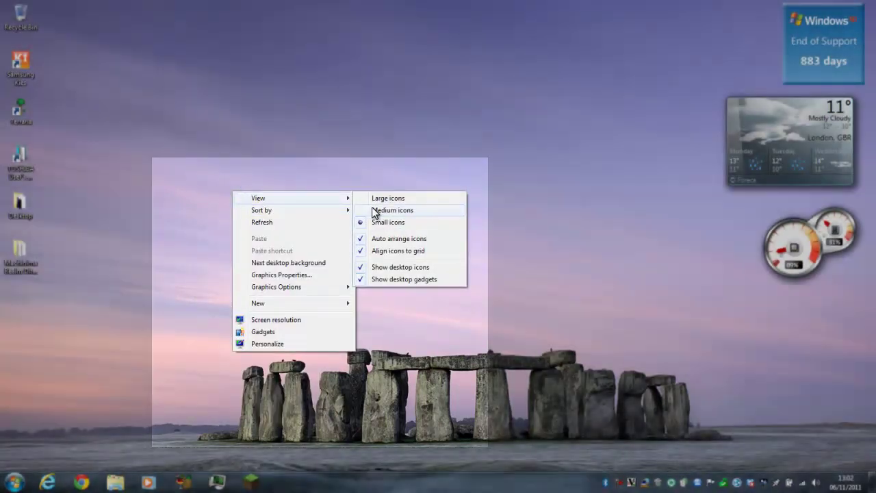
click(375, 210)
Sort the desktop icons by name.
right_click(184, 162)
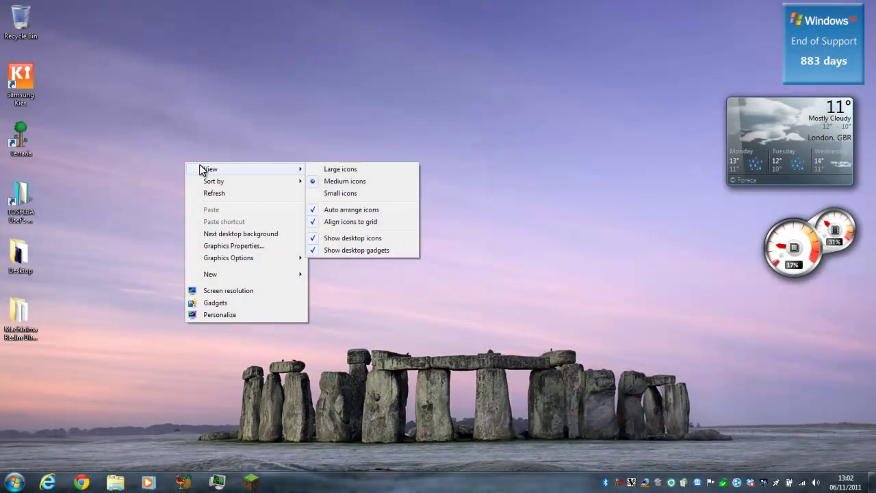
mouse_move(217, 183)
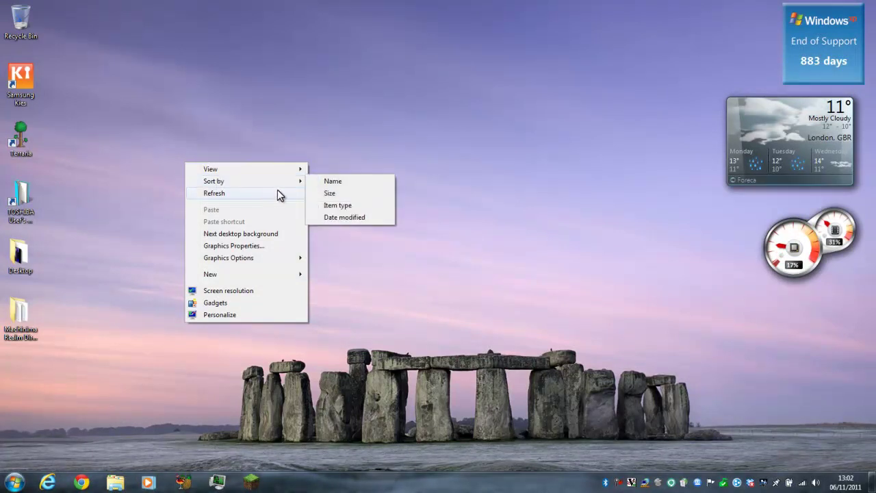
click(325, 181)
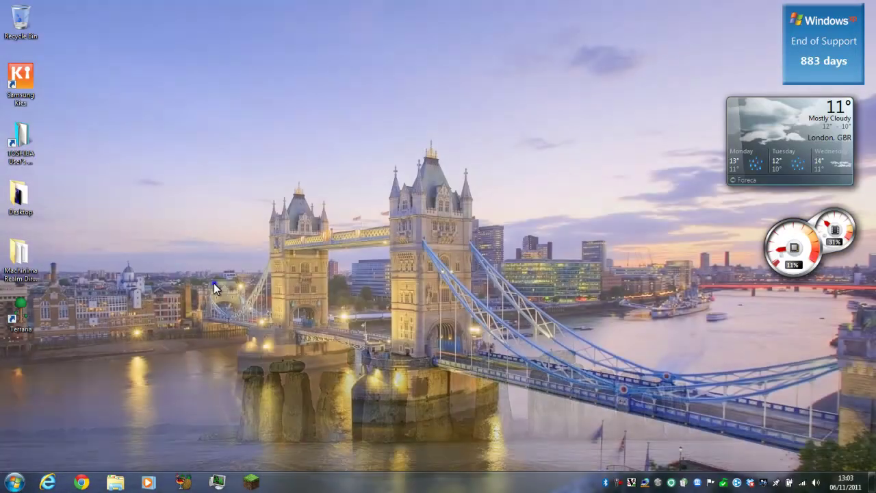
Sort the desktop icons by item type and refresh the desktop.
right_click(213, 282)
mouse_move(253, 295)
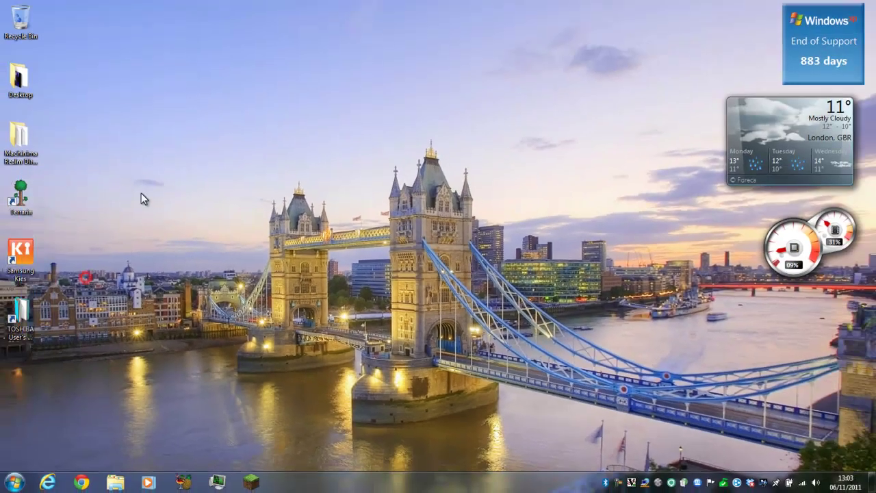
right_click(169, 81)
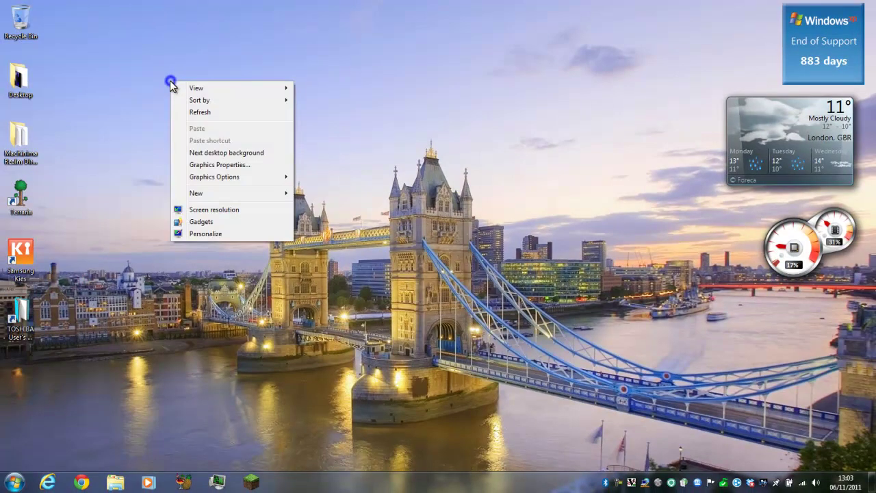
mouse_move(203, 105)
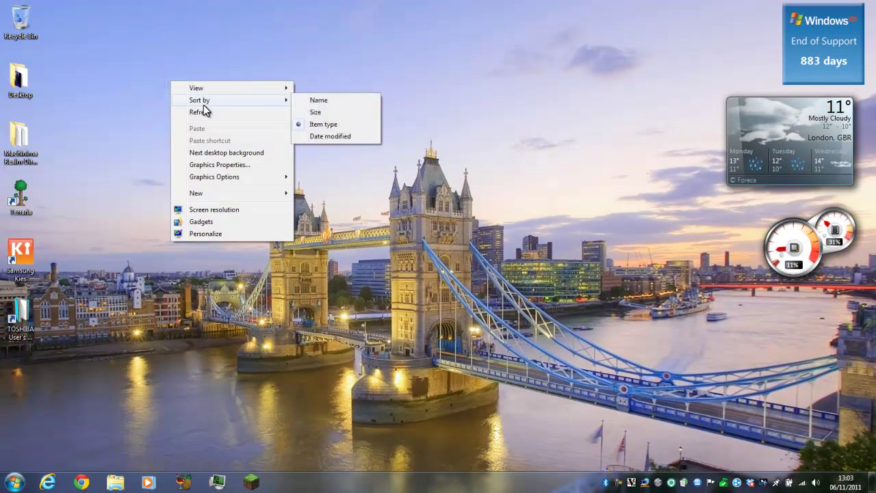
click(207, 111)
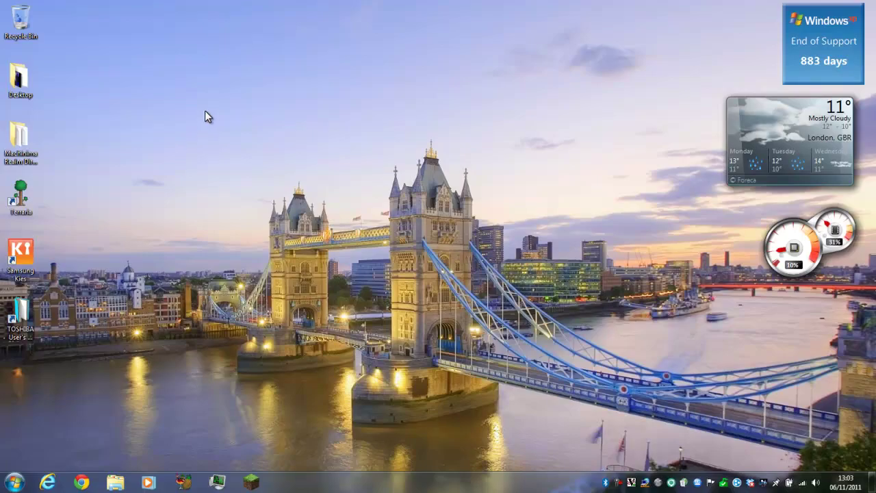
Turn off Align icons to grid and try moving the Desktop folder icon away from its column.
right_click(205, 111)
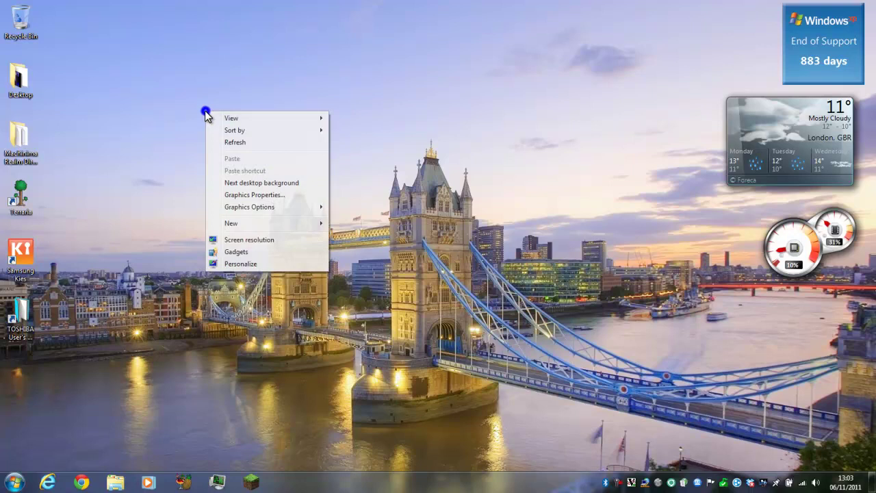
mouse_move(222, 118)
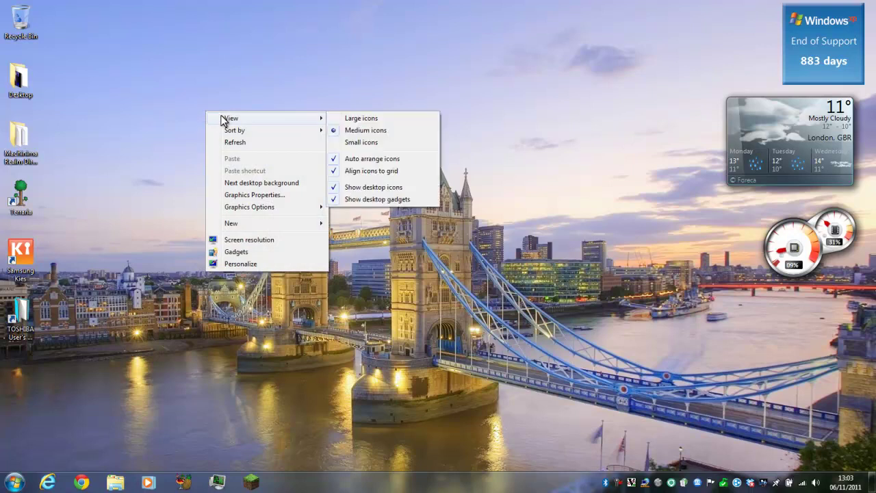
click(364, 171)
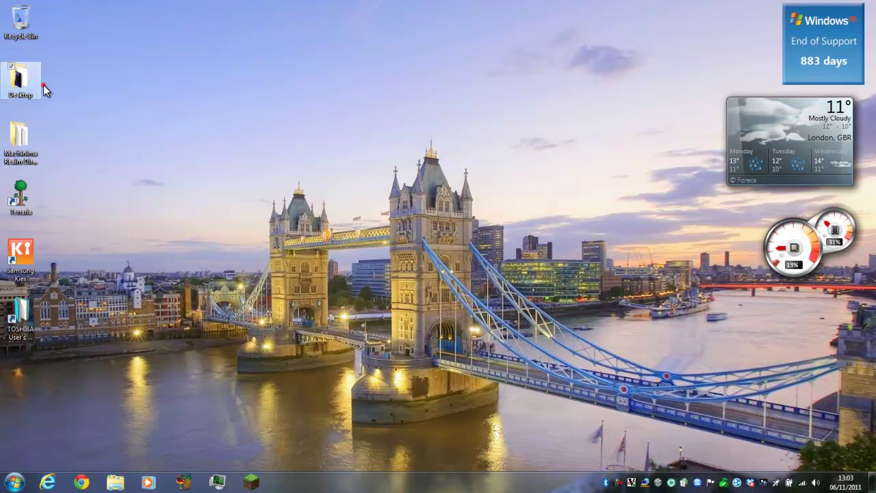
drag(43, 85, 128, 76)
Turn off Auto arrange icons for the desktop.
right_click(100, 84)
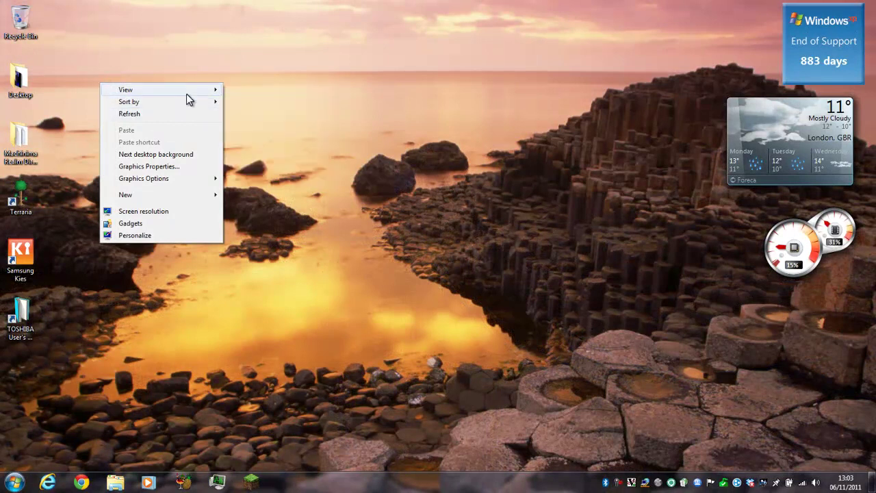
mouse_move(186, 94)
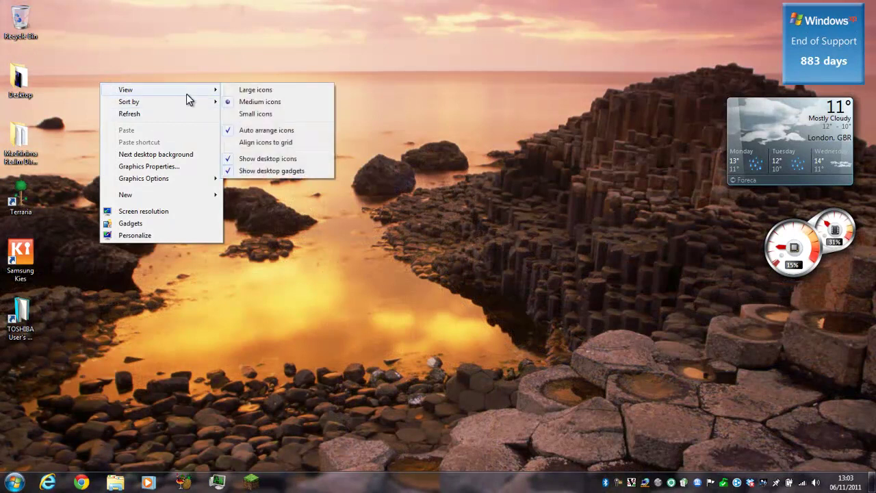
click(241, 131)
Move the Desktop and Machinima Realm Director's Assets 2 folders slightly out of line with the other icons.
mouse_move(18, 89)
mouse_down()
mouse_move(81, 92)
mouse_move(59, 76)
mouse_move(239, 118)
mouse_move(218, 179)
mouse_move(200, 146)
mouse_move(169, 166)
mouse_move(26, 119)
mouse_move(5, 89)
mouse_move(13, 82)
mouse_up()
right_click(83, 108)
click(53, 74)
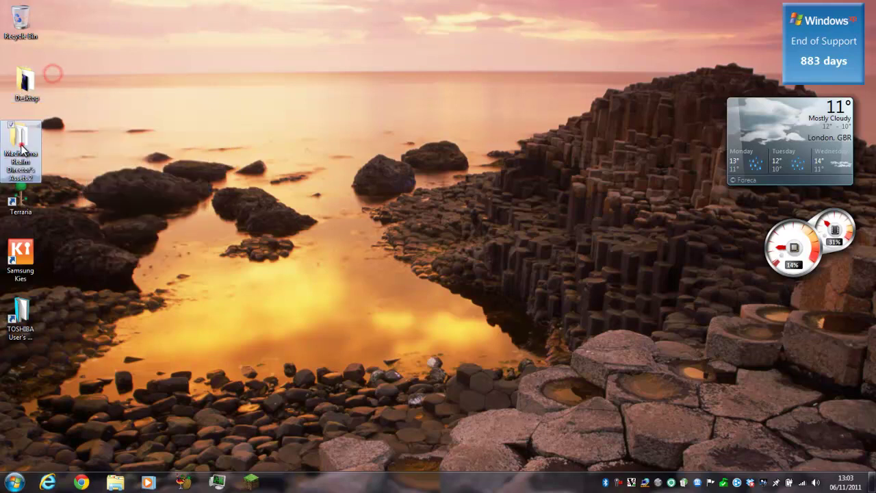
drag(20, 137, 92, 206)
drag(83, 198, 34, 136)
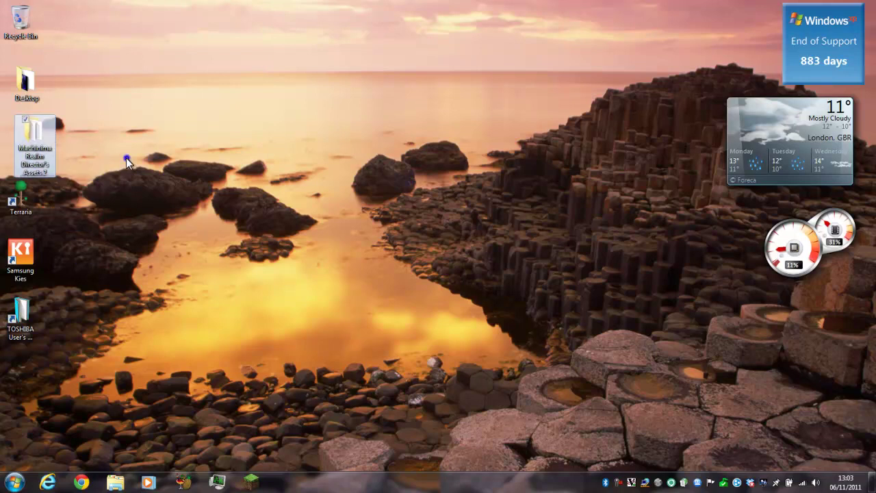
Turn Auto arrange icons and Align icons to grid back on for the desktop.
right_click(126, 158)
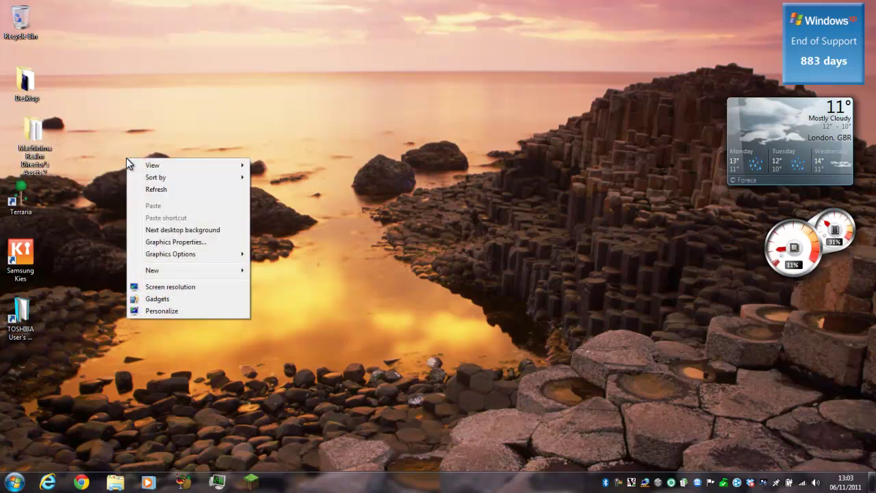
mouse_move(162, 170)
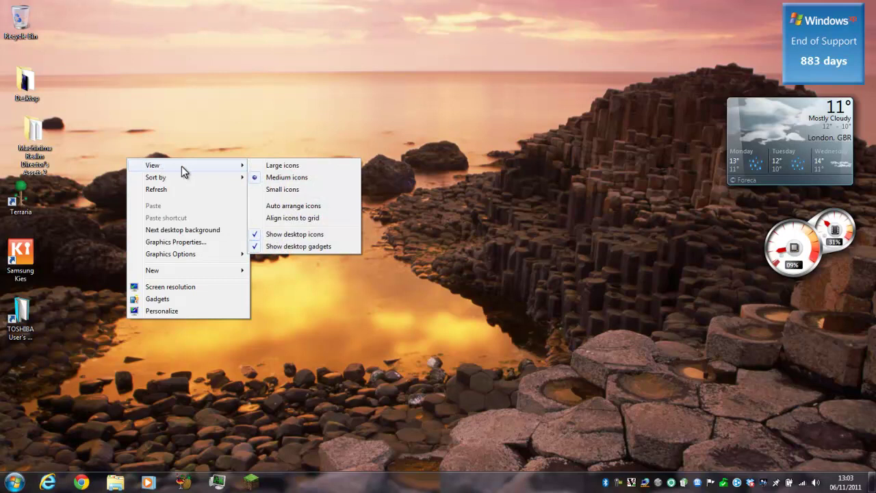
click(265, 206)
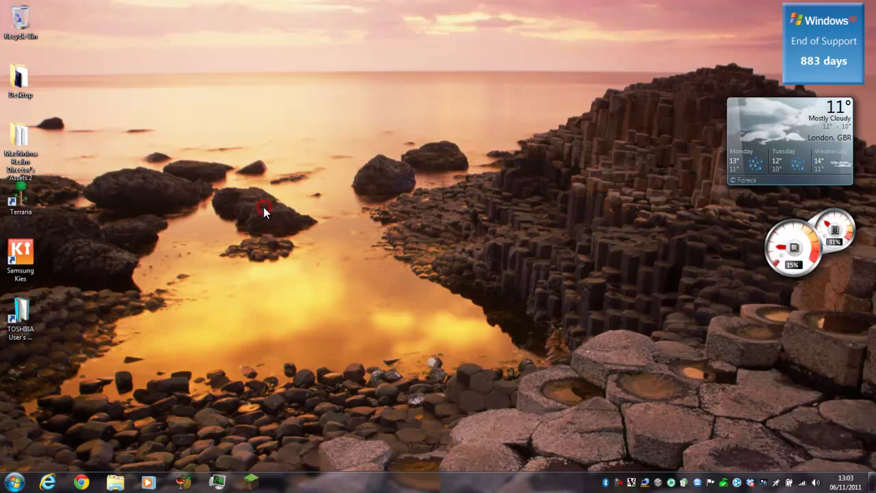
right_click(181, 187)
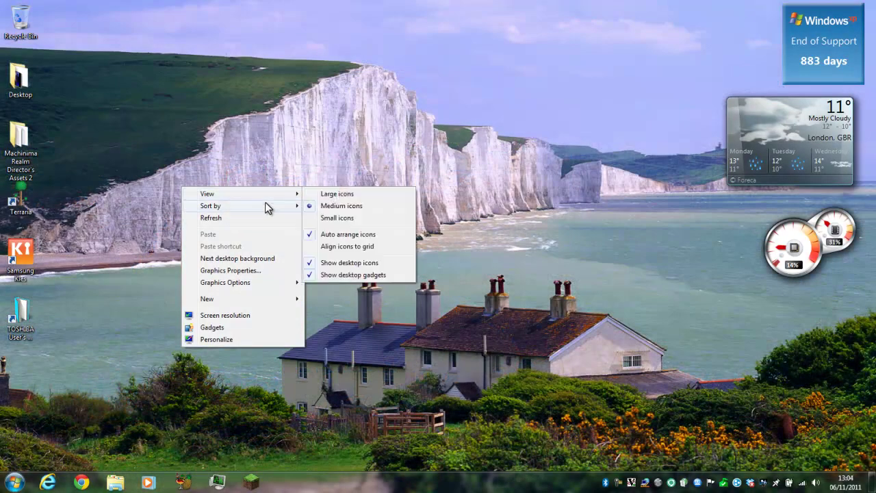
click(339, 247)
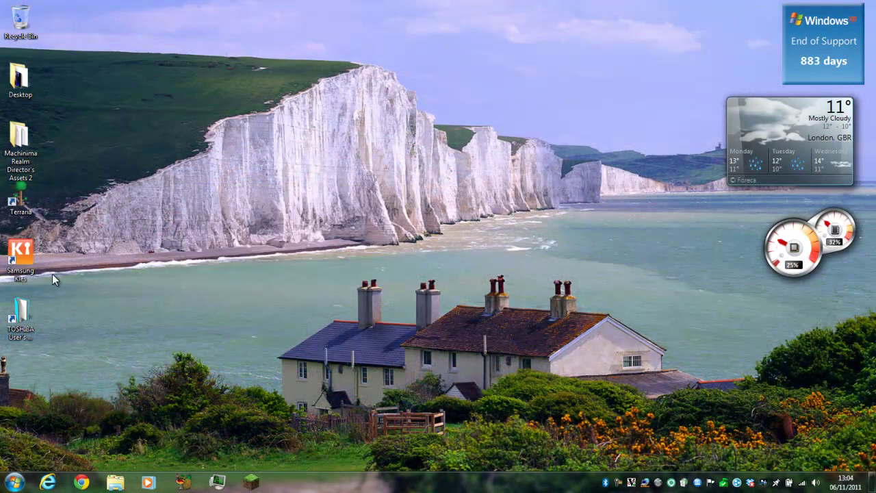
Move the Samsung Kies icon below the TOSHIBA shortcut and back above it.
click(20, 140)
drag(21, 253, 33, 351)
drag(35, 313, 32, 218)
Hide all desktop icons while keeping the desktop gadgets shown.
right_click(97, 280)
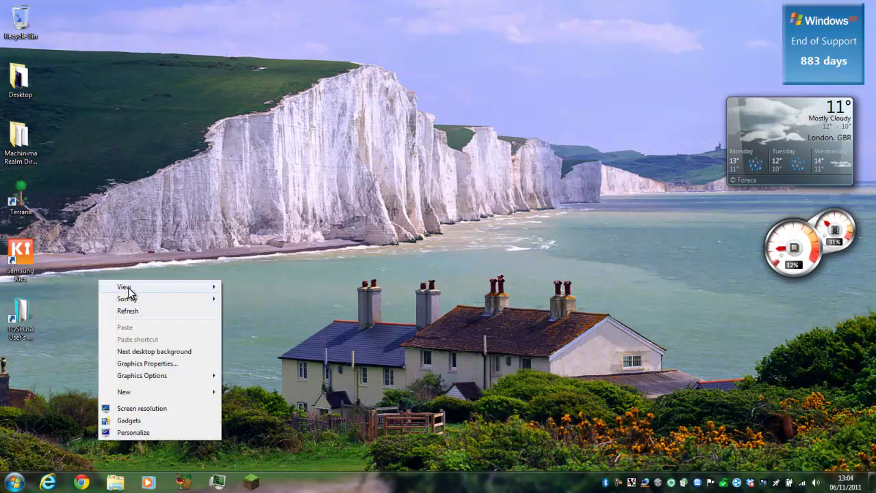
mouse_move(129, 289)
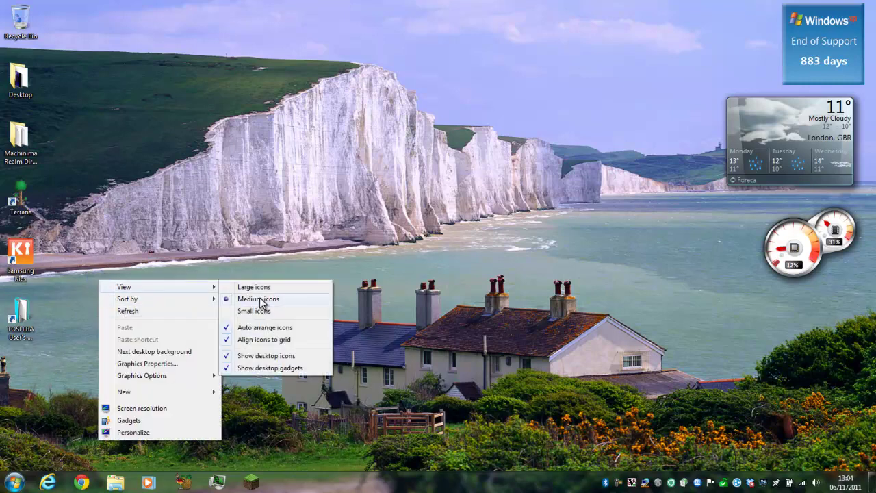
click(241, 356)
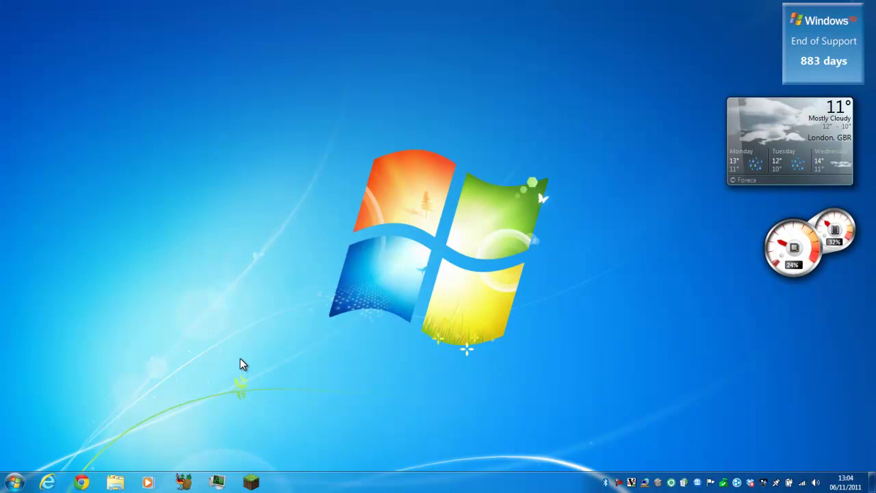
Show the desktop icons again.
right_click(223, 302)
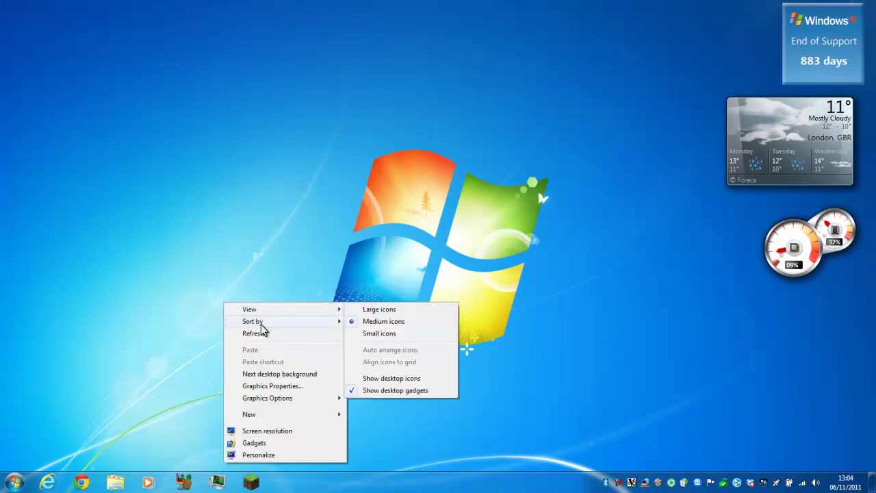
mouse_move(343, 307)
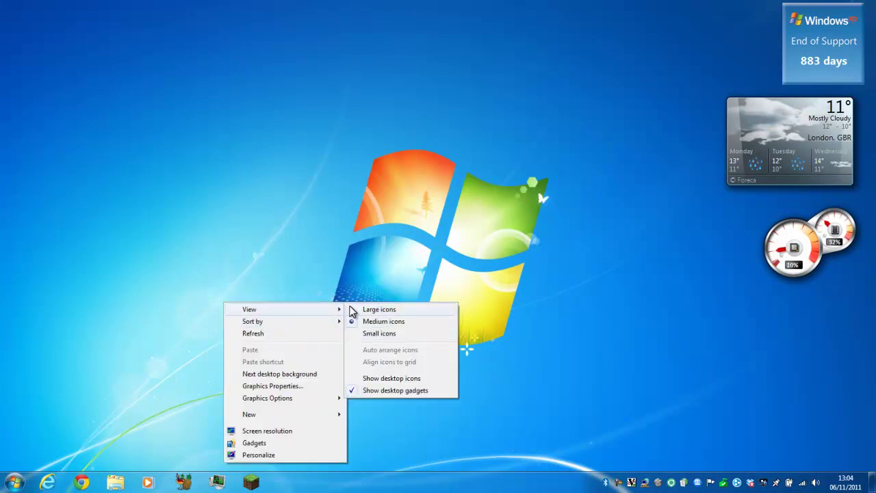
click(376, 379)
right_click(279, 320)
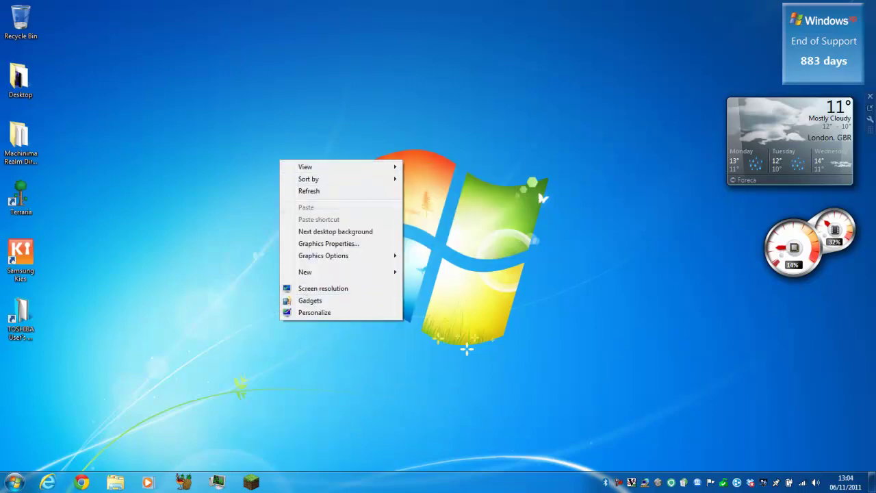
click(649, 125)
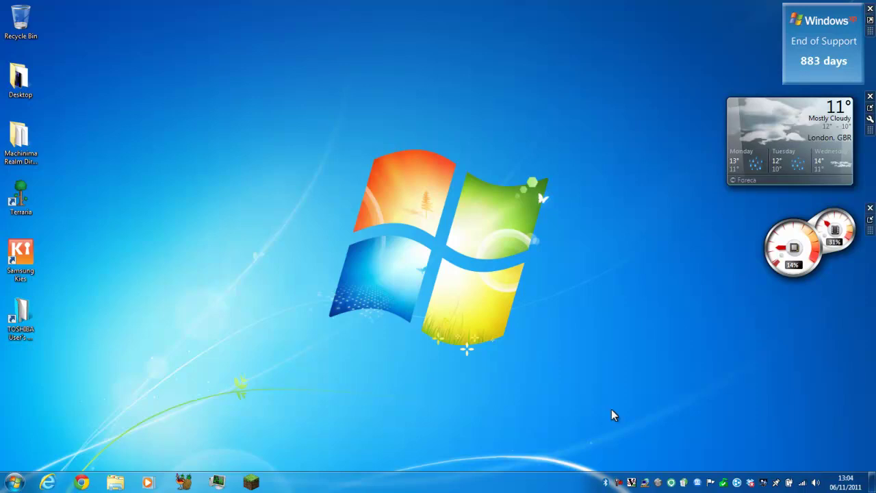
drag(133, 334, 137, 134)
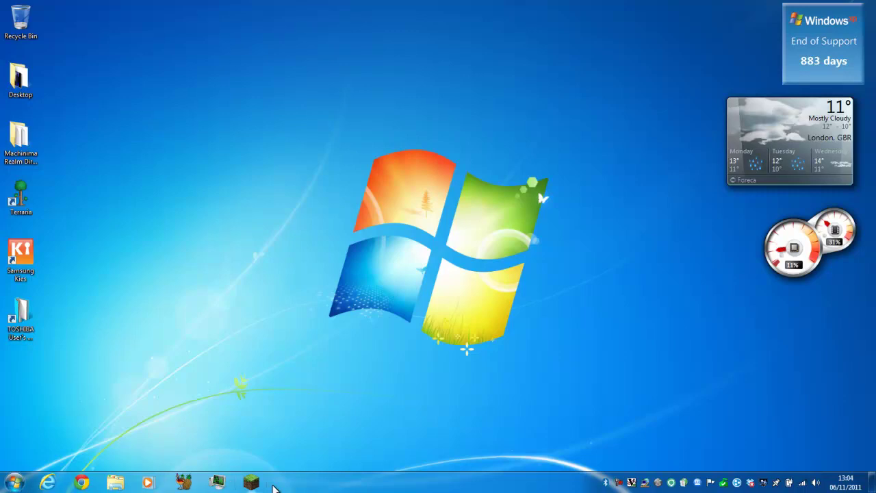
Open the taskbar properties, move the dialog away from the desktop icons, and briefly view the Toolbars settings.
right_click(297, 488)
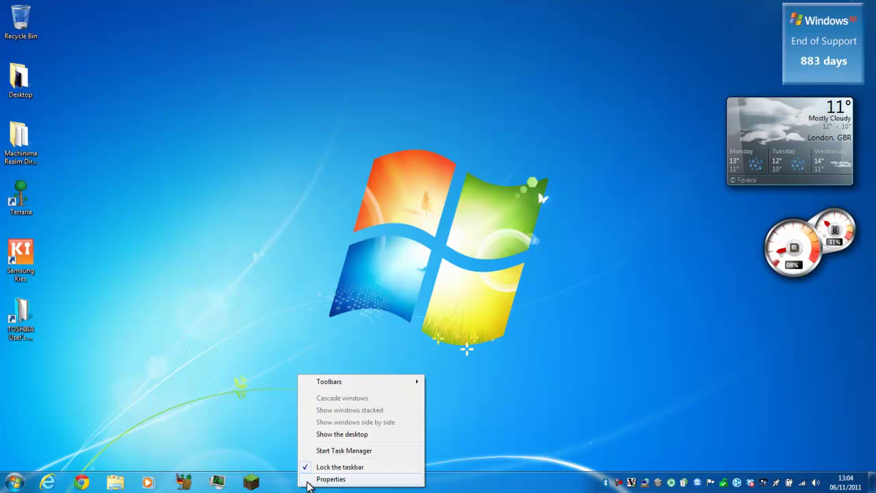
click(309, 479)
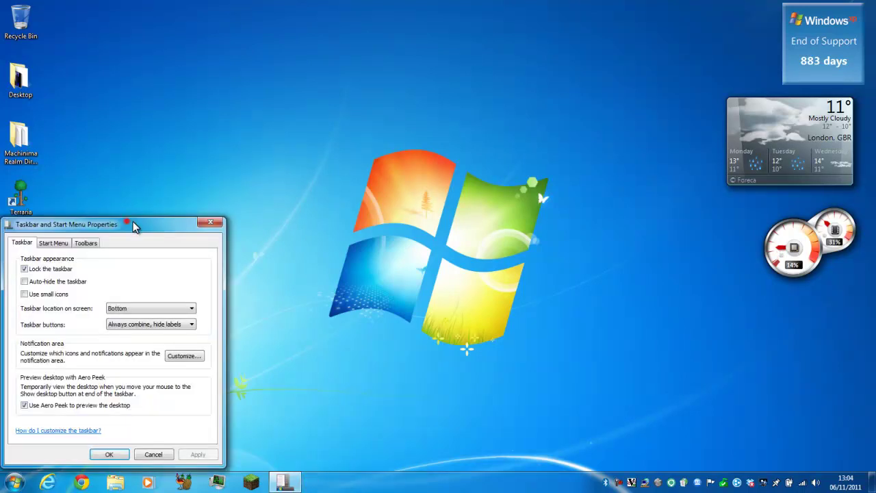
drag(135, 227, 328, 172)
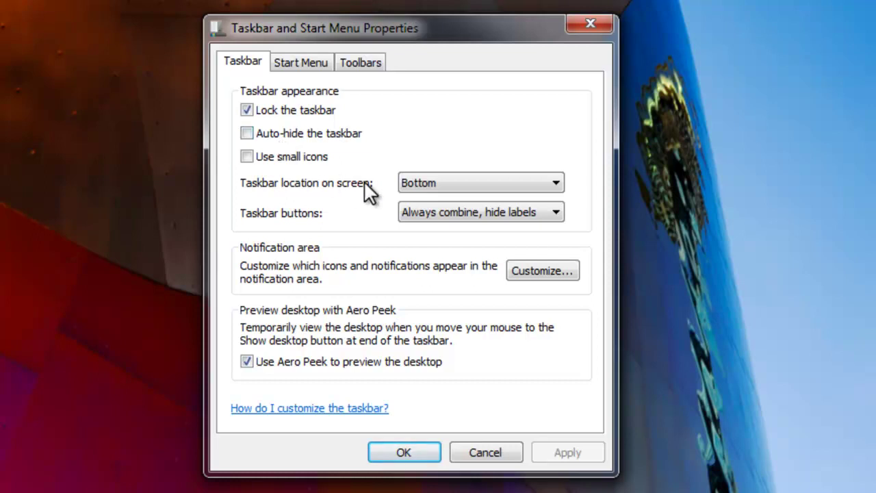
click(381, 64)
click(246, 63)
Set the taskbar location on screen to Top and apply it.
click(423, 180)
click(418, 240)
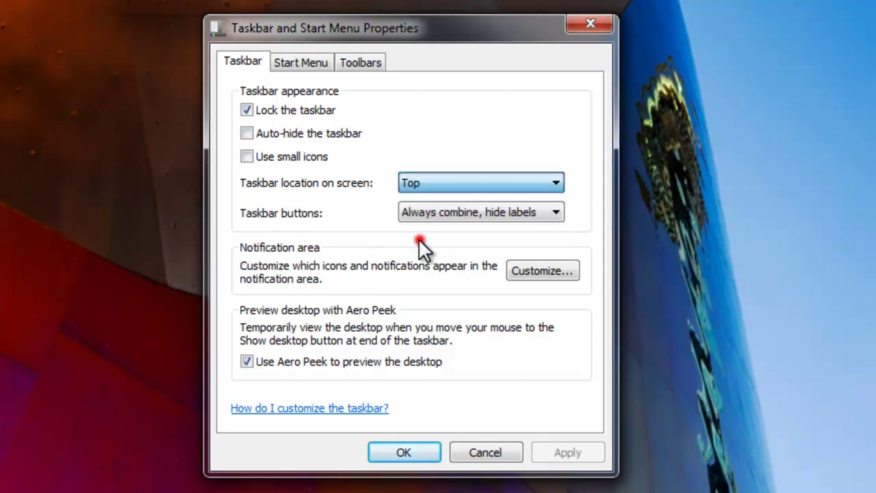
click(558, 450)
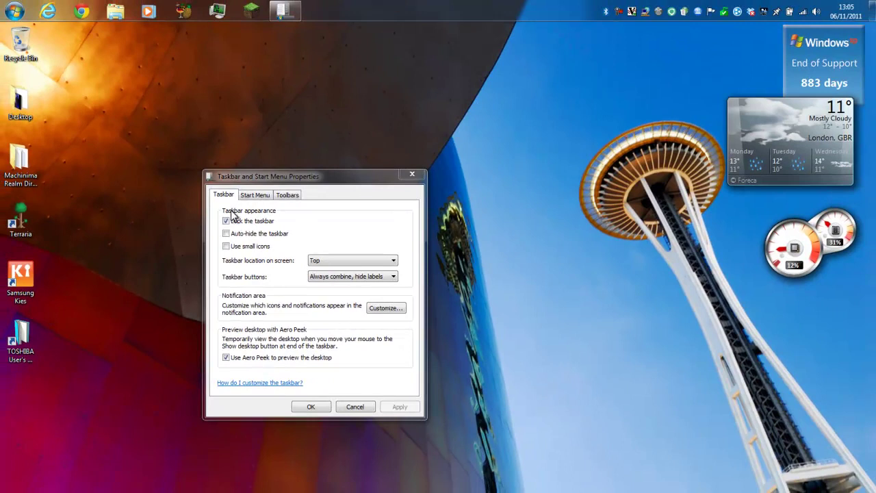
Unlock the taskbar, apply the change, and move the taskbar by hand to the bottom edge of the screen.
click(226, 221)
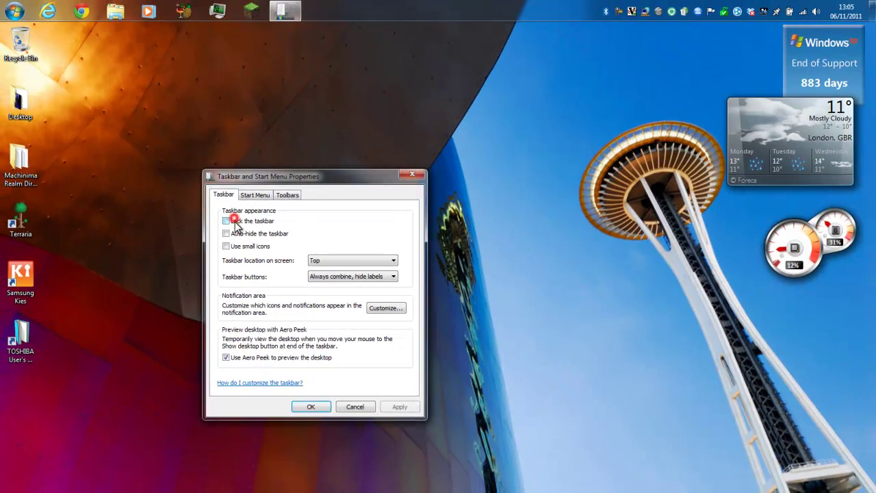
click(400, 407)
click(384, 12)
drag(381, 14, 848, 274)
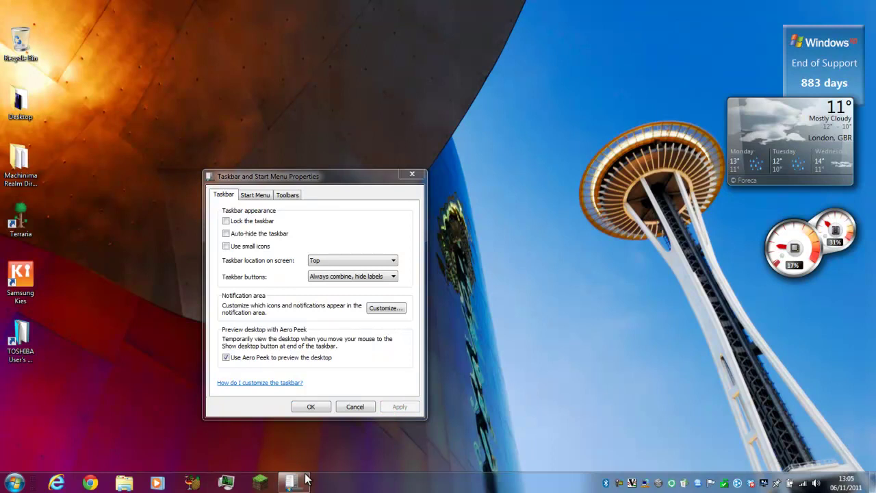
Set the taskbar location to Bottom, lock the taskbar, and apply the settings.
click(351, 260)
click(344, 267)
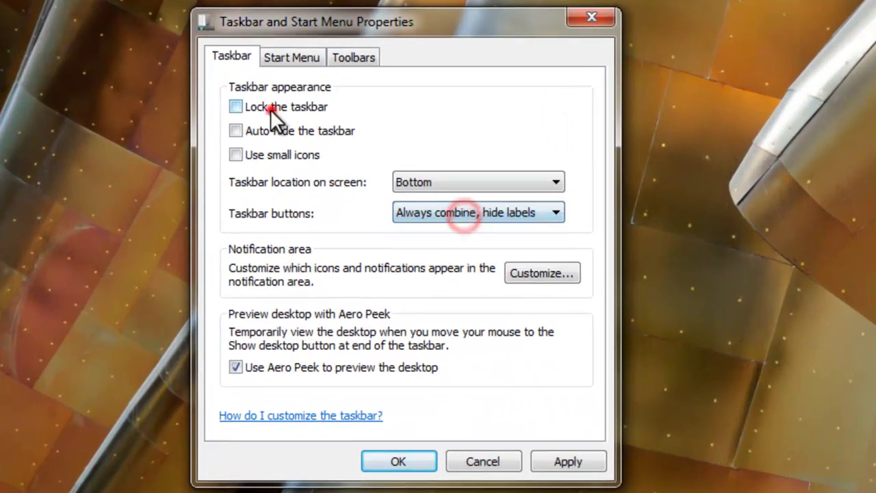
click(270, 109)
click(574, 467)
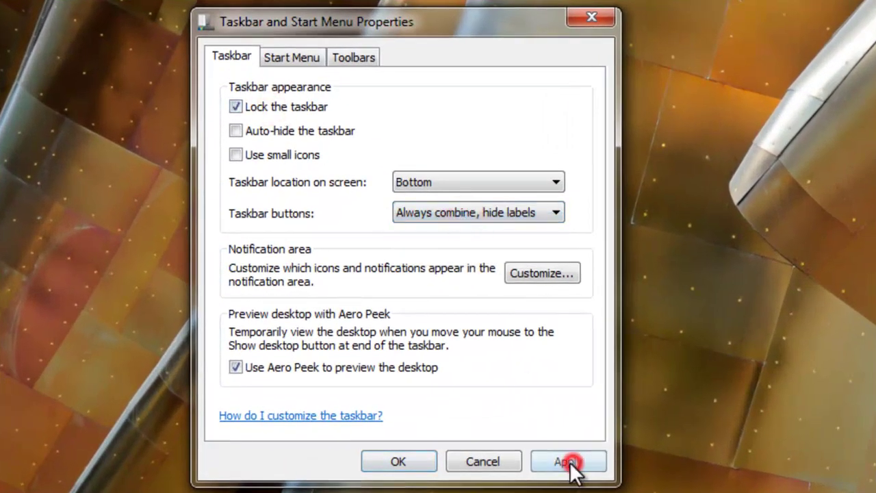
Set the taskbar buttons to Never combine, apply it, and check the labelled button on the taskbar.
click(473, 218)
click(468, 214)
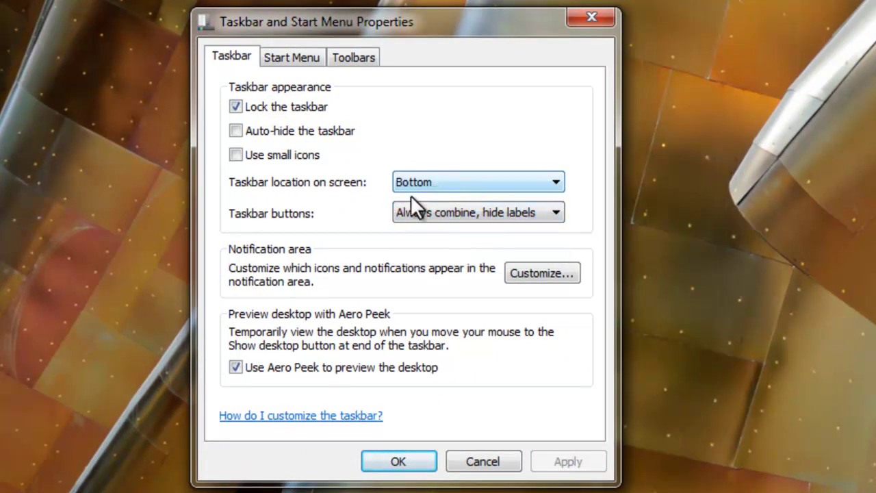
click(438, 211)
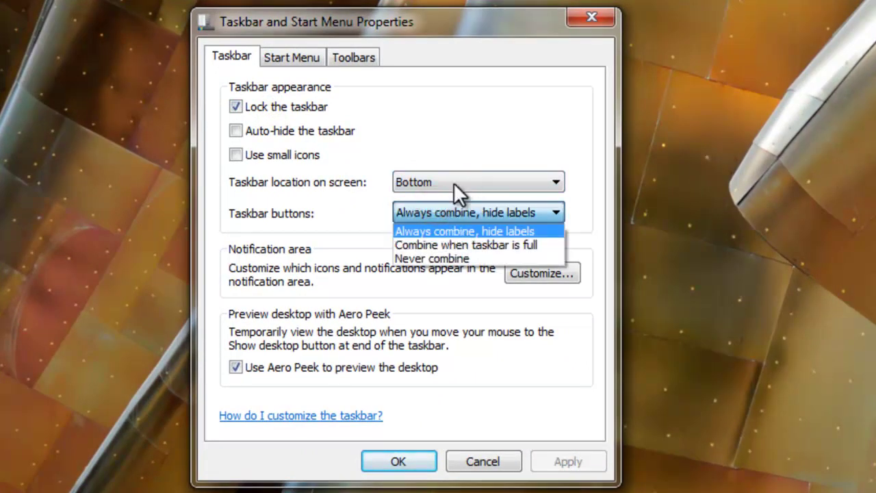
click(431, 260)
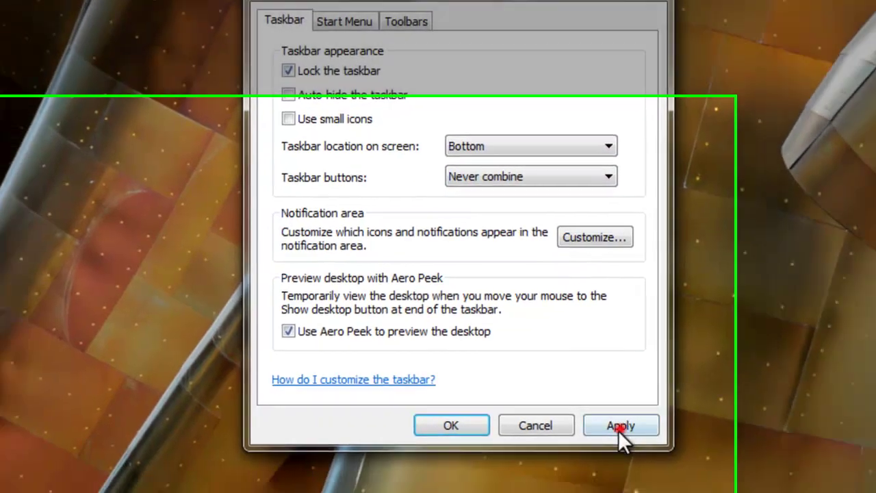
click(568, 461)
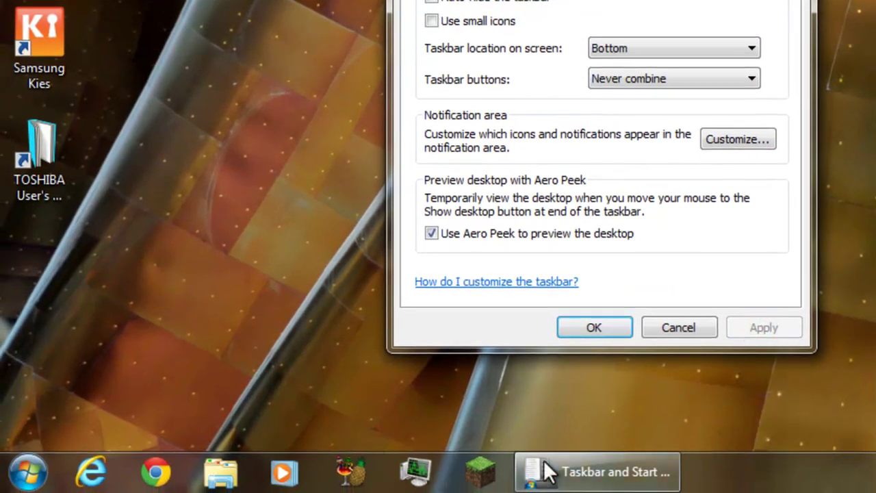
mouse_move(548, 471)
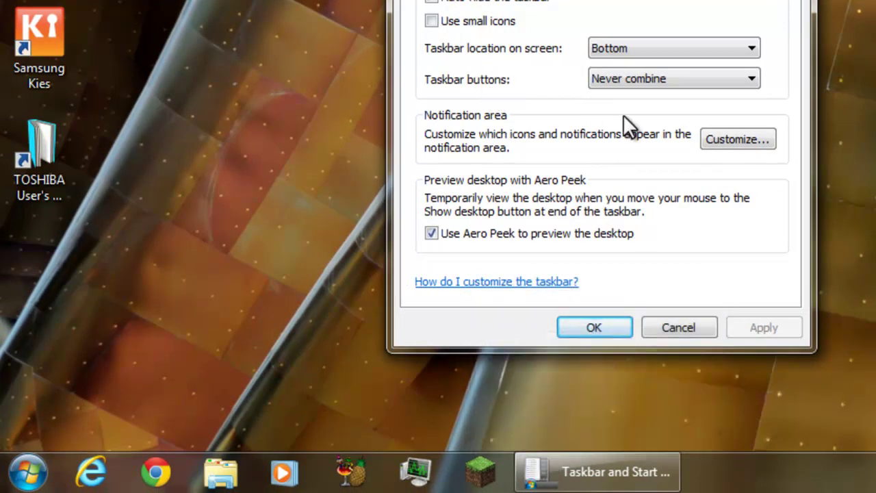
Set the taskbar buttons to Always combine, hide labels, and apply the change.
click(637, 48)
click(631, 48)
click(625, 78)
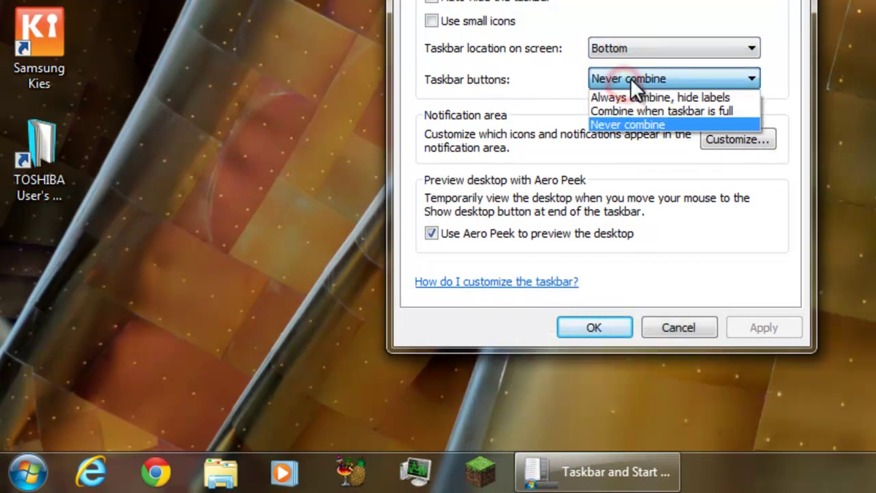
click(676, 72)
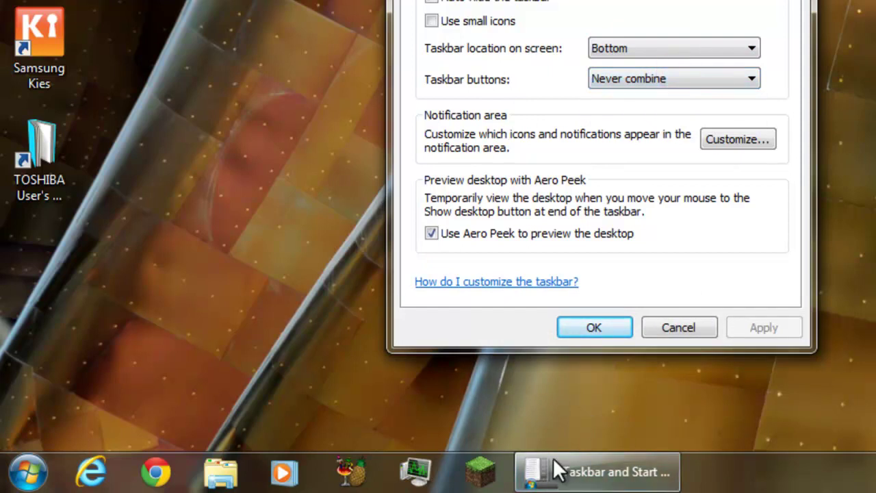
drag(563, 472, 645, 475)
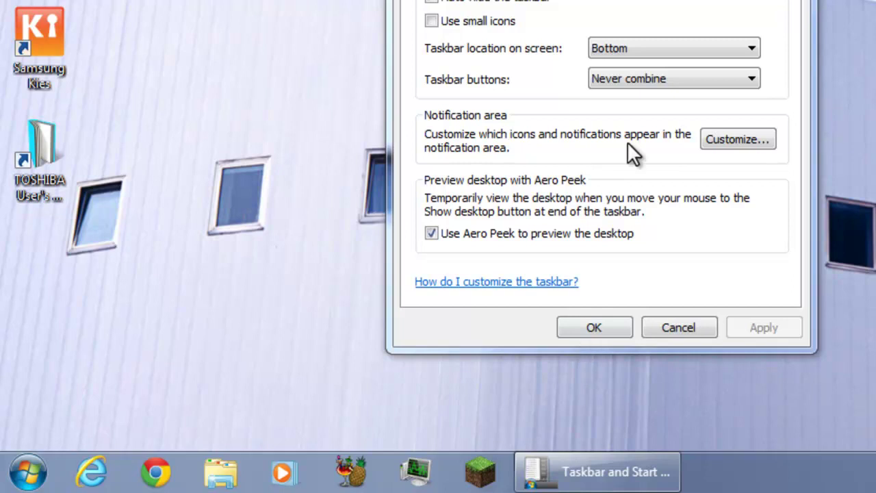
click(607, 79)
click(616, 94)
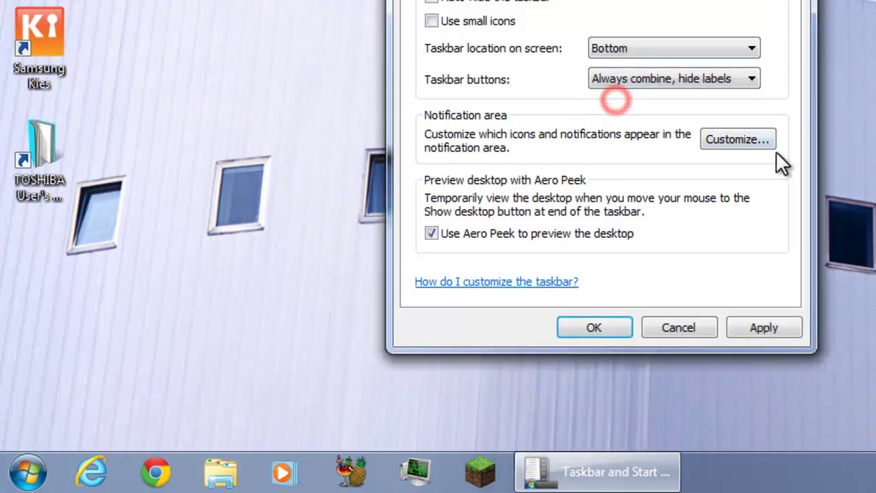
click(771, 332)
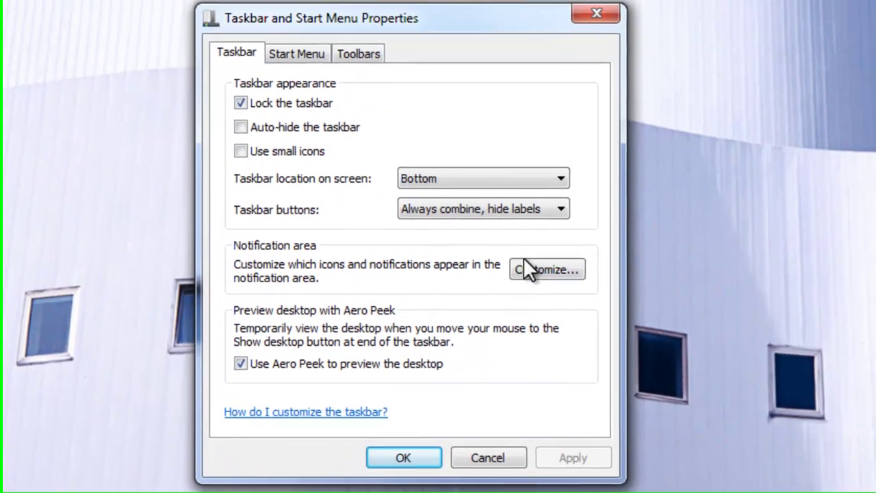
Open the notification area icon customization and move its window fully into view on the desktop.
click(664, 165)
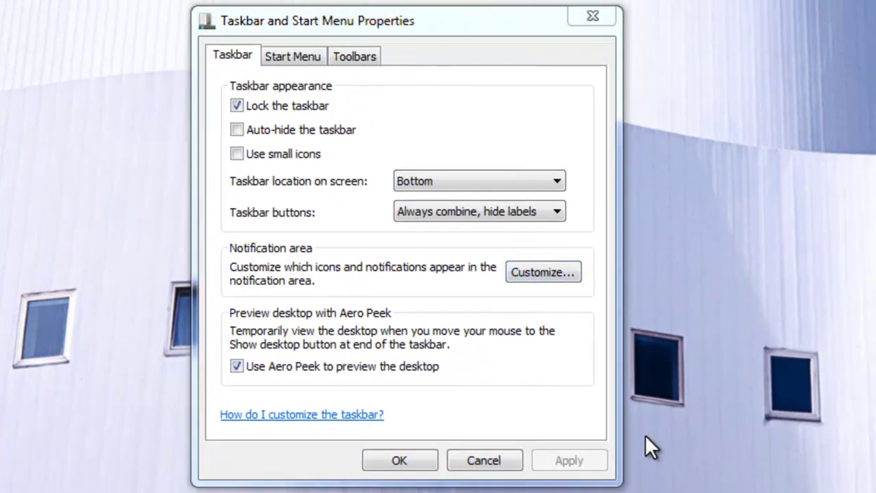
click(542, 281)
click(537, 268)
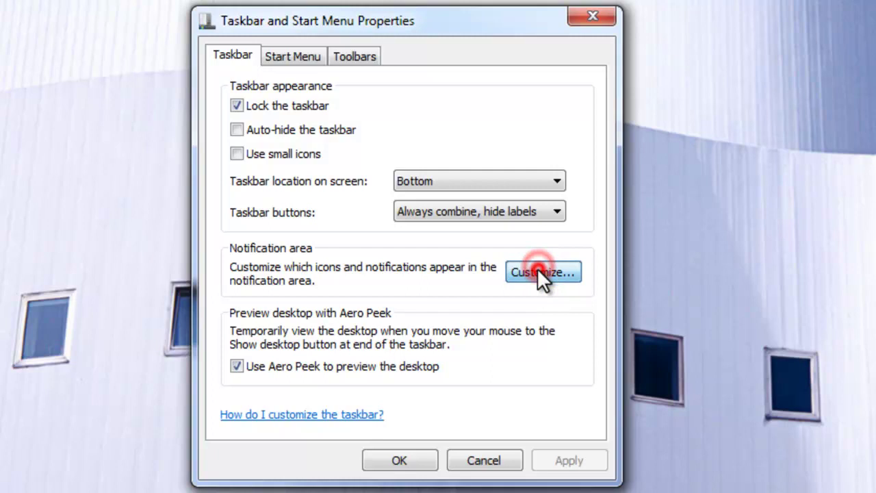
click(293, 55)
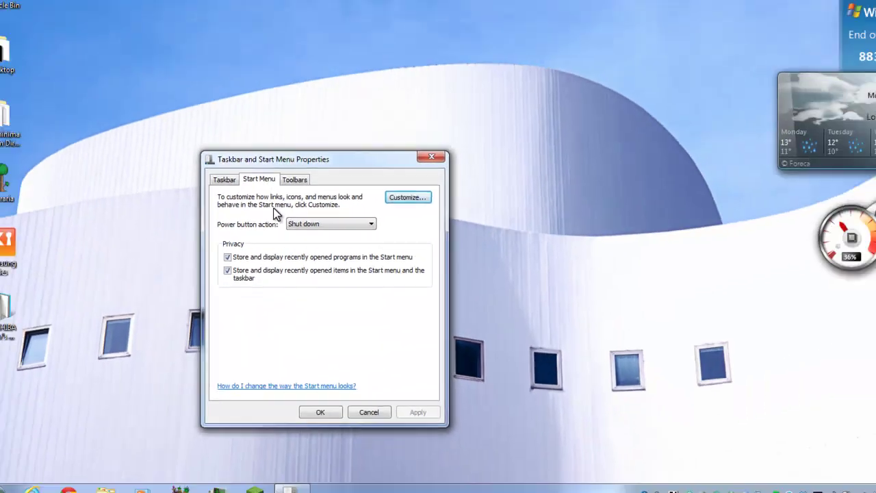
click(360, 133)
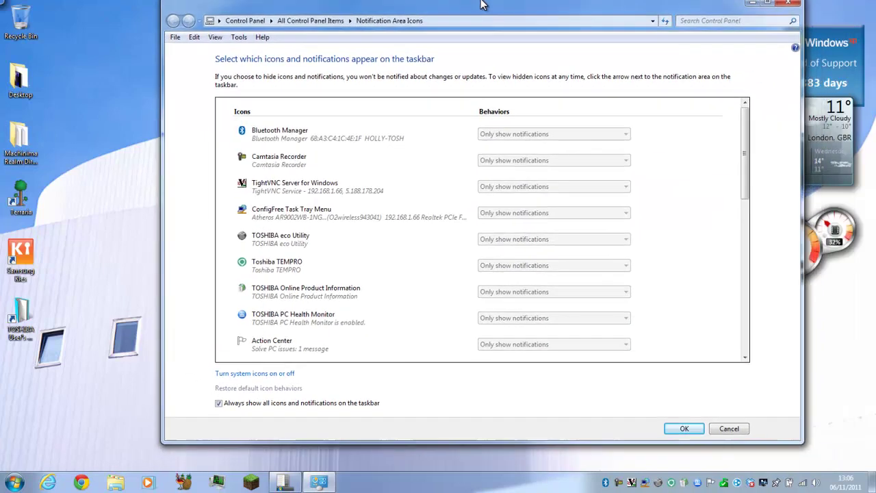
double_click(481, 3)
drag(690, 11, 458, 29)
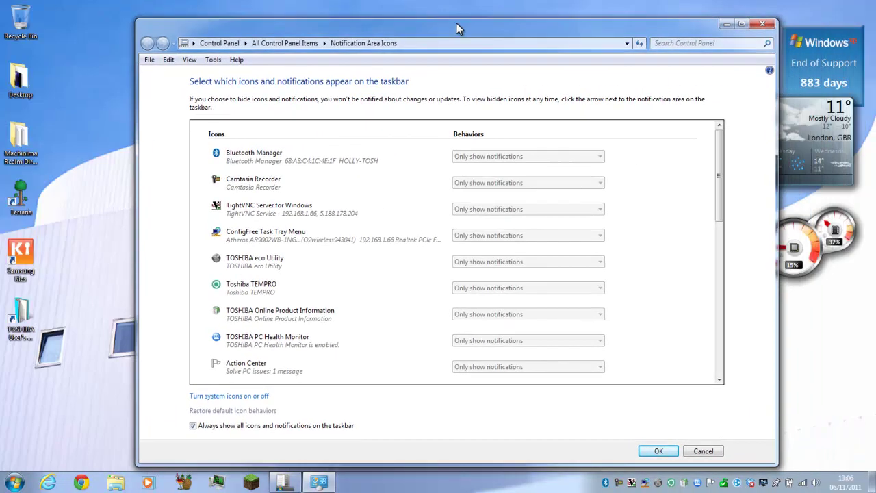
Look through the notification icon list and toggle always showing all icons and notifications on the taskbar off and back on, twice.
drag(718, 171, 700, 284)
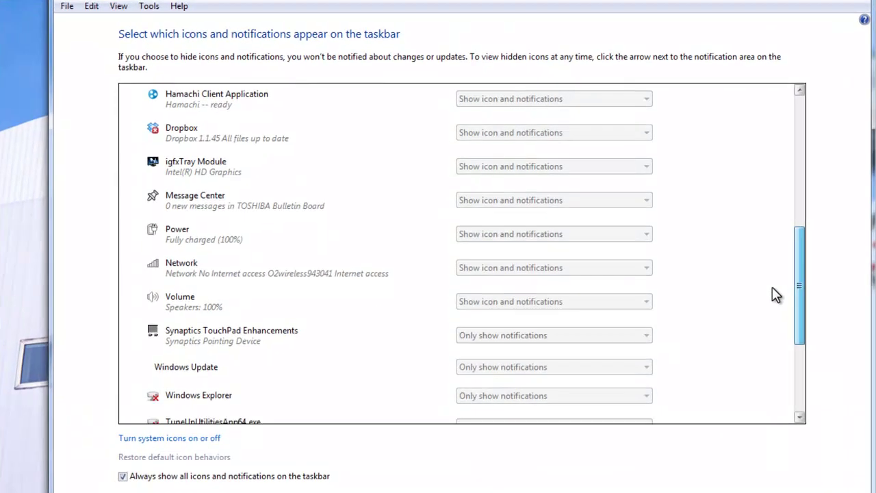
drag(776, 294, 779, 382)
click(238, 483)
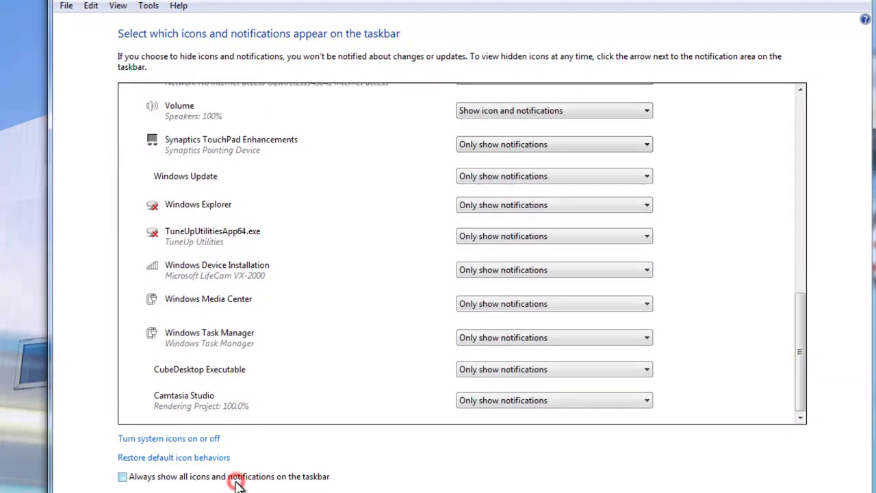
click(147, 478)
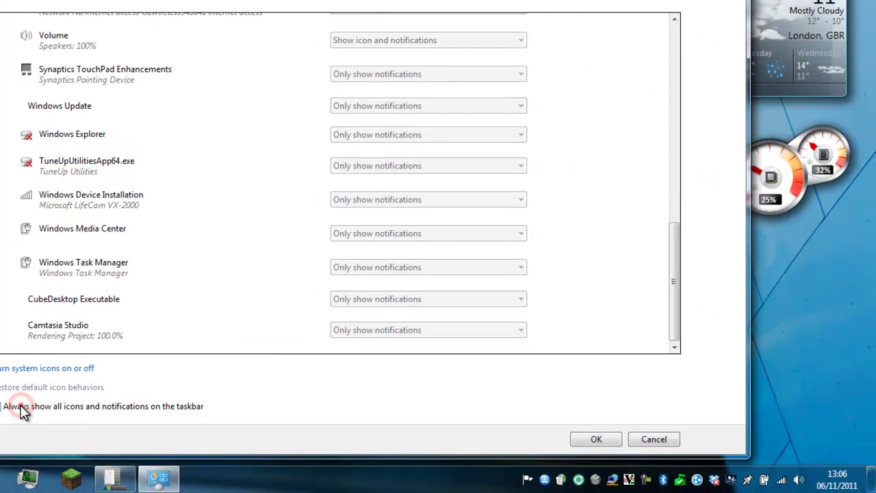
click(22, 409)
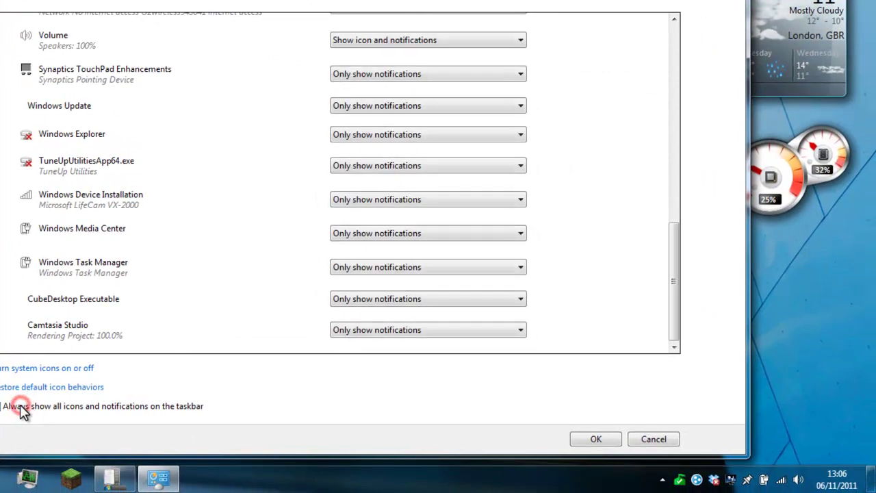
click(74, 406)
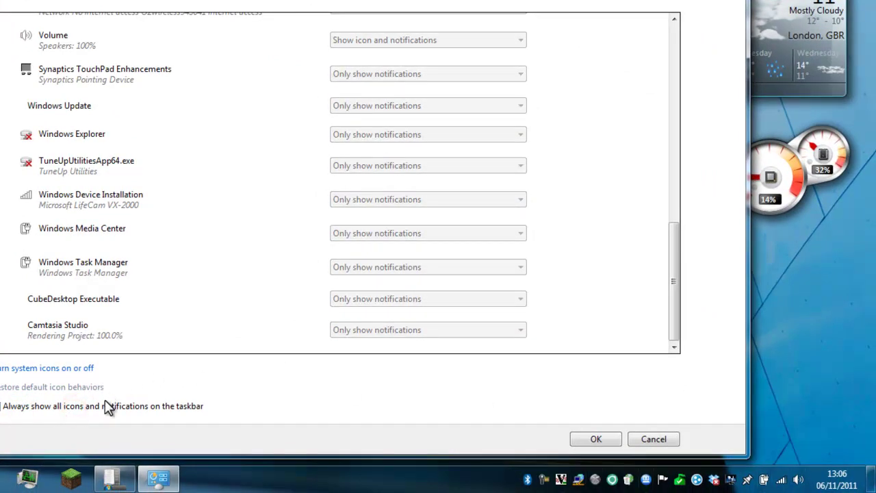
View the hidden icons with Always show all icons and notifications on the taskbar turned off, then re-enable the option and confirm.
click(104, 409)
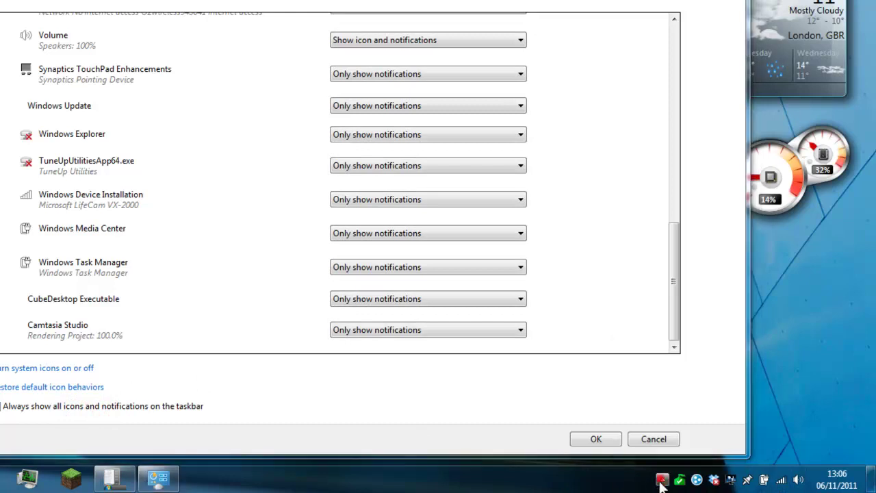
click(662, 479)
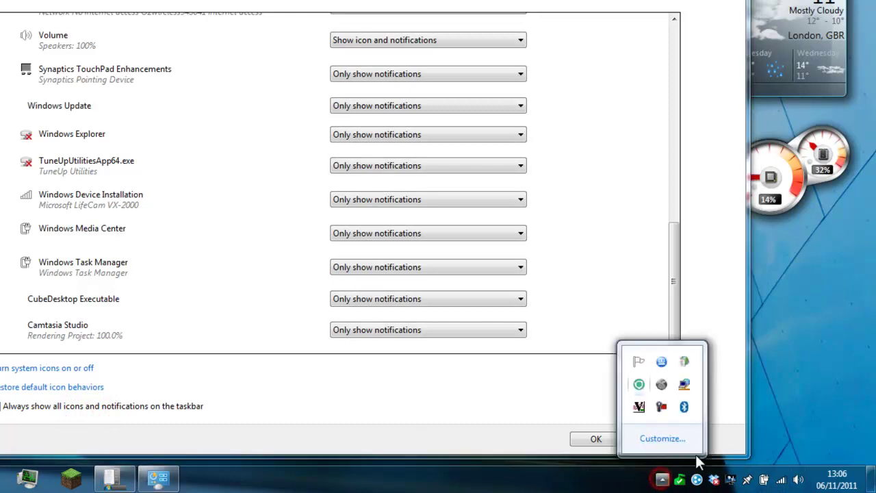
click(5, 407)
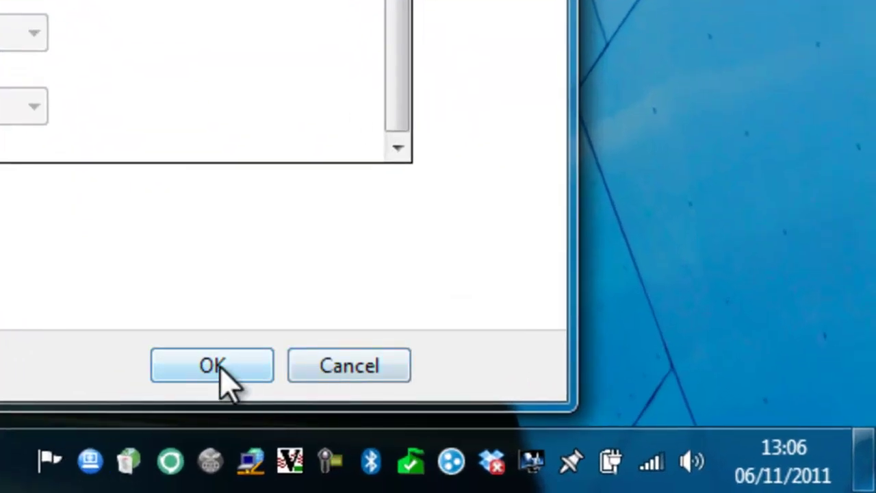
click(204, 367)
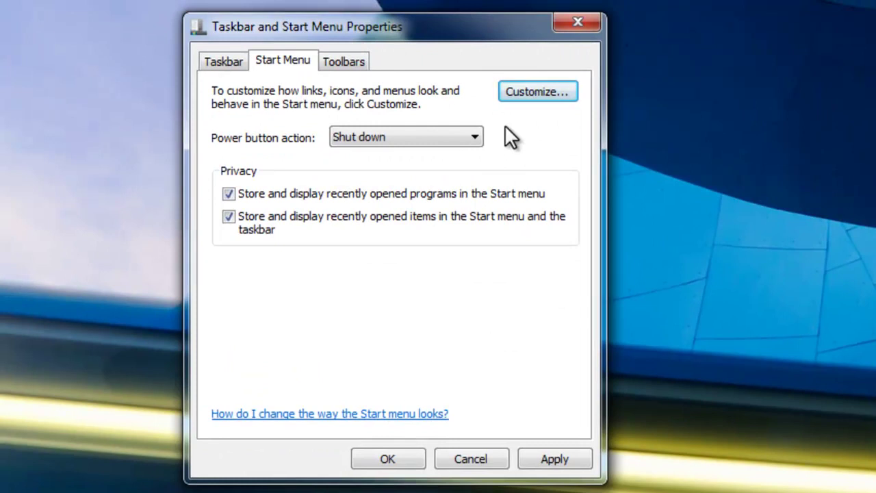
View the Start menu, then customize it to display Documents and Downloads as links and confirm.
key(super)
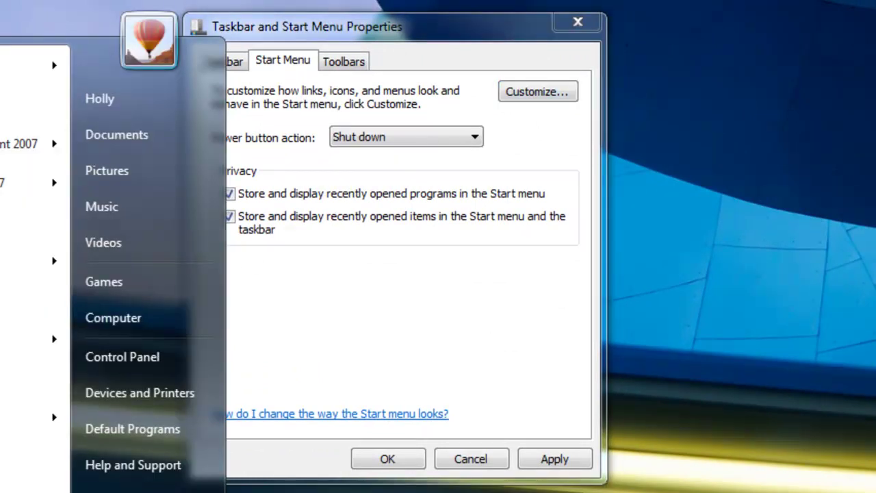
key(super)
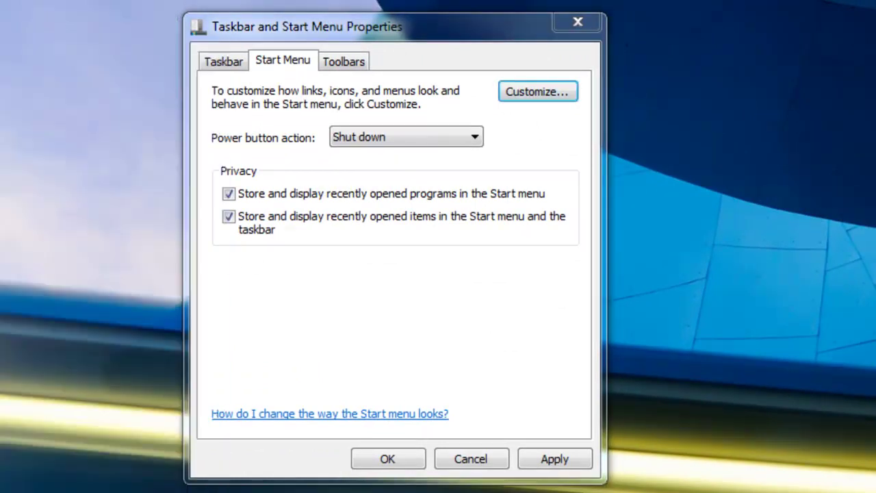
click(515, 96)
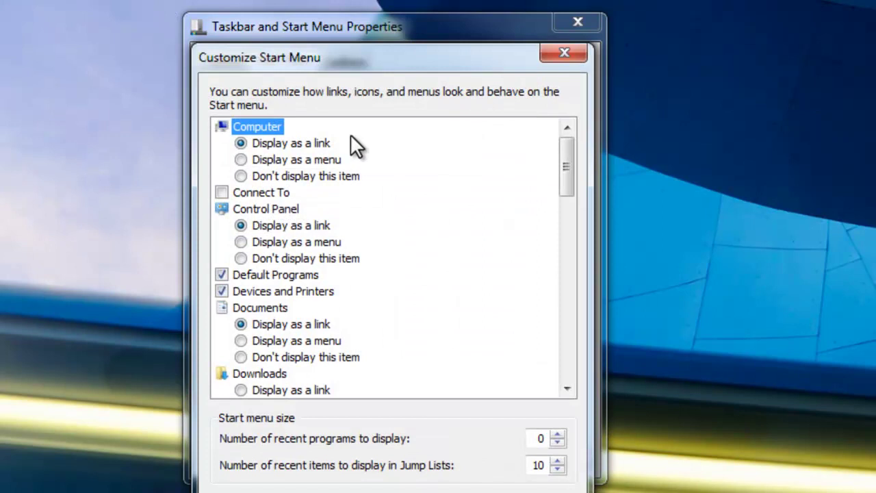
click(280, 338)
click(284, 323)
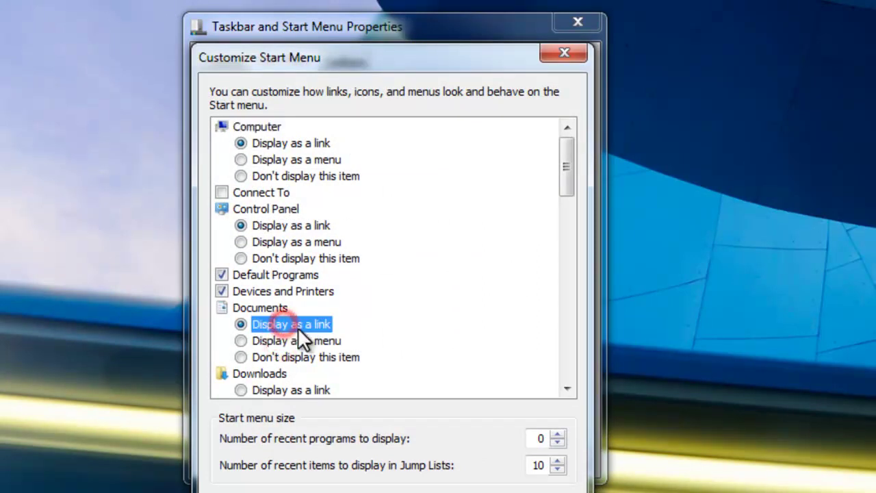
drag(567, 172, 569, 196)
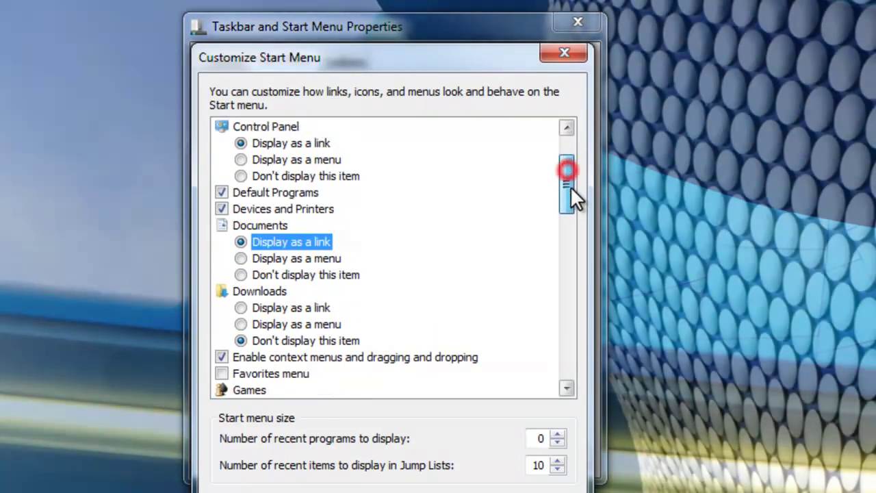
click(280, 294)
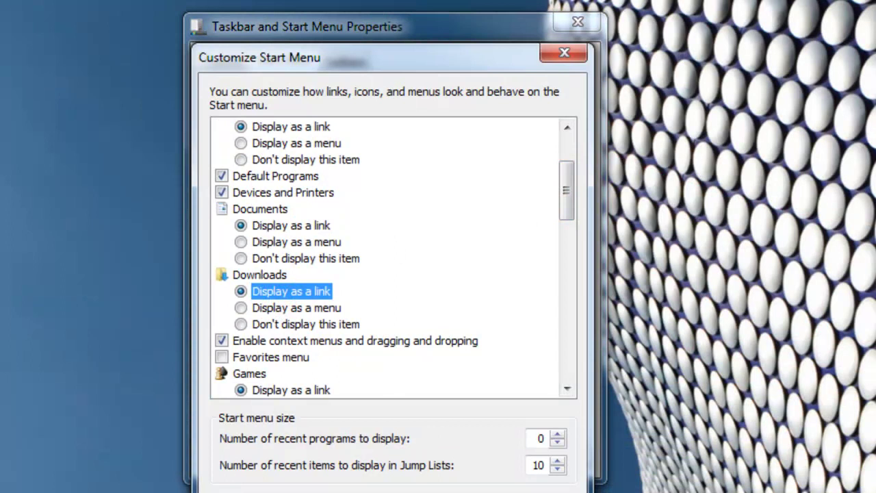
key(Return)
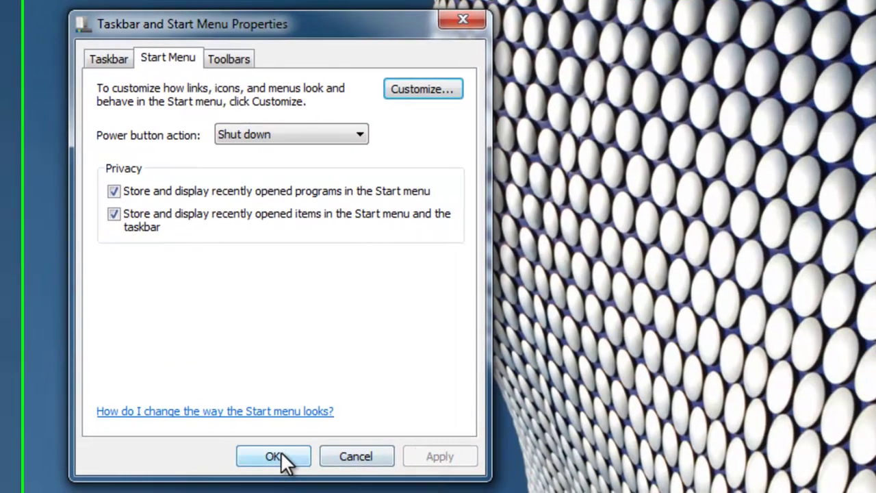
View the toolbars available for the taskbar, briefly check the Start menu links, and highlight the Address toolbar.
click(212, 58)
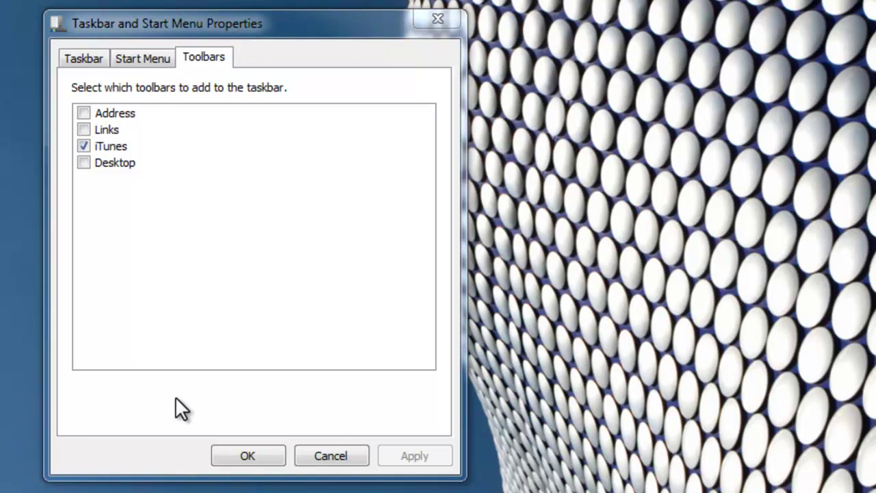
key(super)
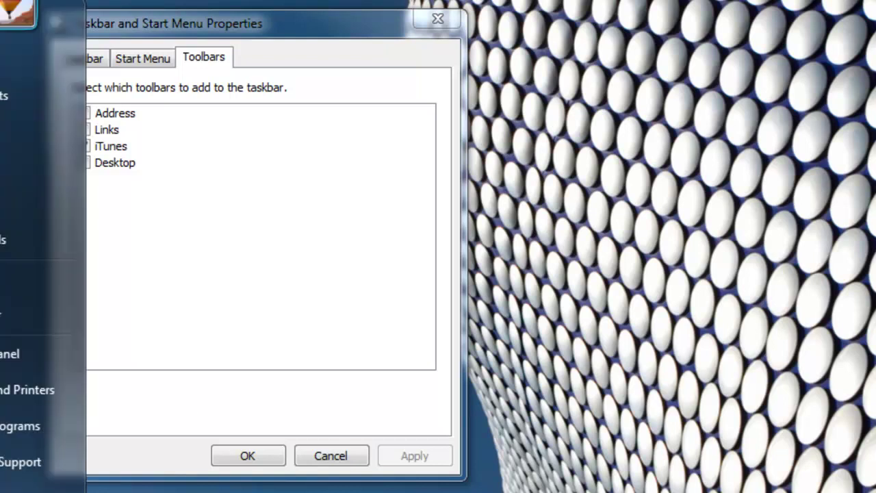
key(Escape)
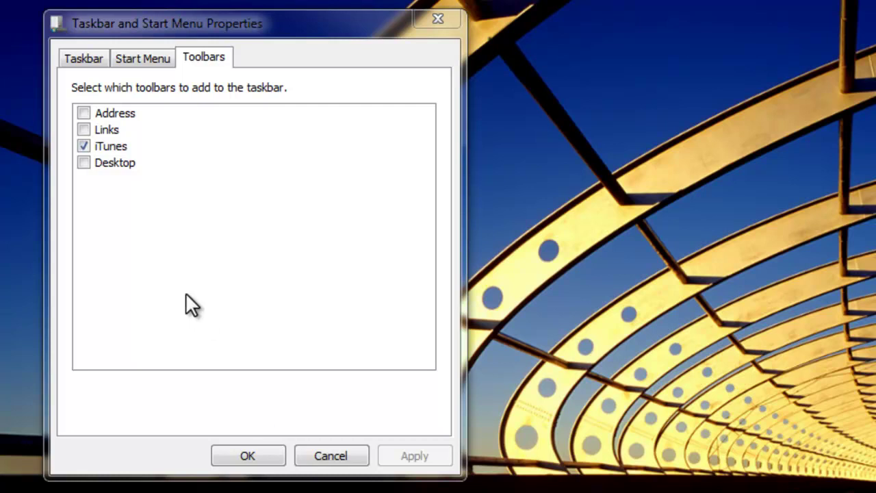
click(183, 280)
click(149, 182)
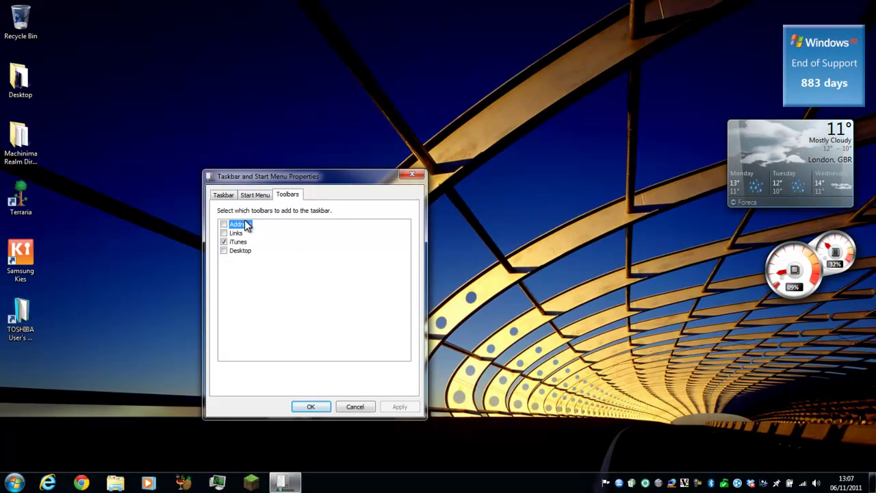
Confirm the taskbar and Start menu properties, then open the personal user folder and reposition its window.
click(323, 406)
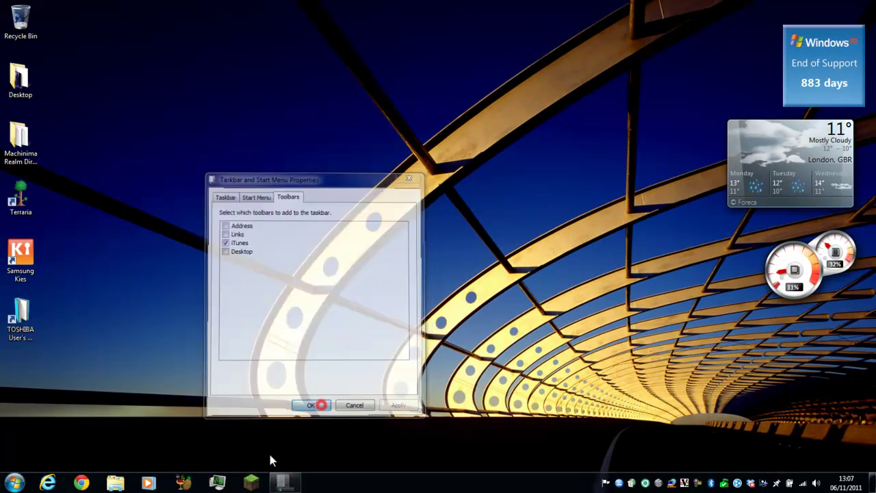
click(13, 482)
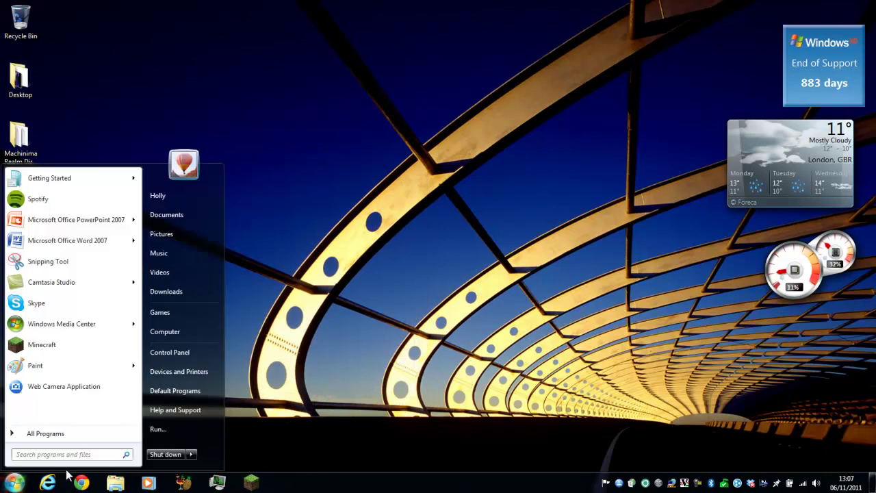
click(157, 196)
drag(694, 219, 637, 236)
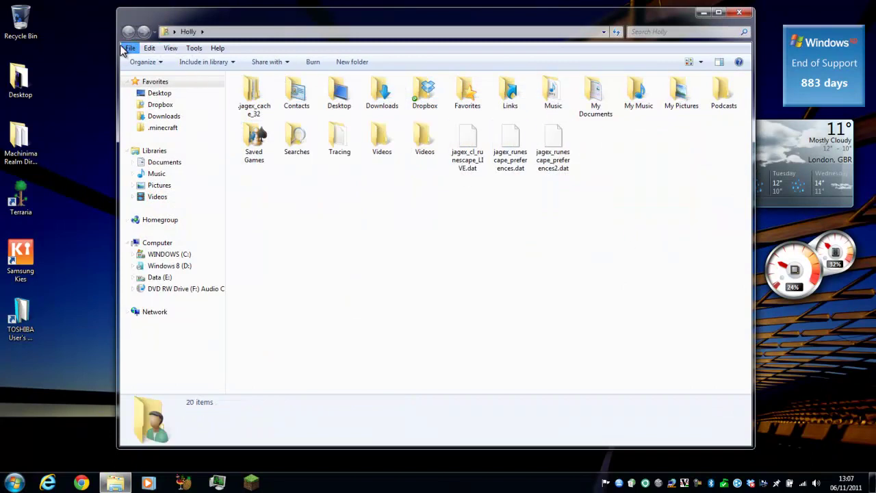
Open the folder and search options, and switch folder browsing to separate windows and back to the same window.
click(145, 63)
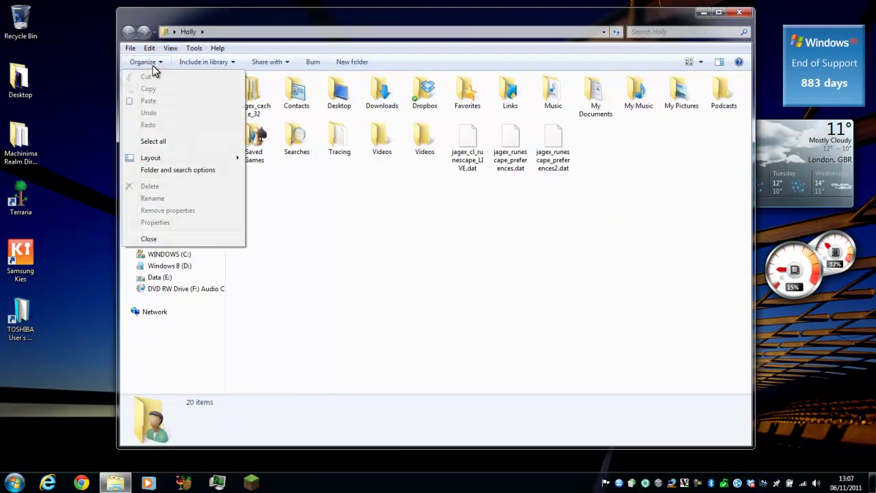
click(153, 63)
click(155, 63)
click(156, 63)
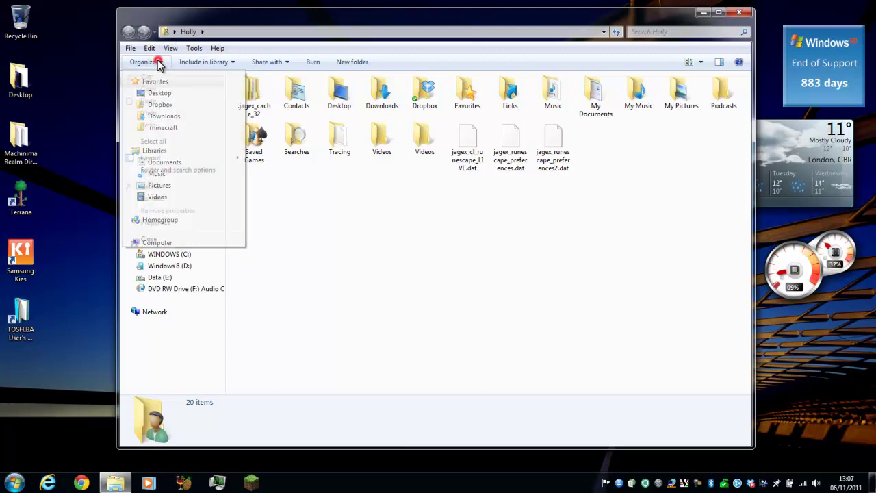
click(159, 63)
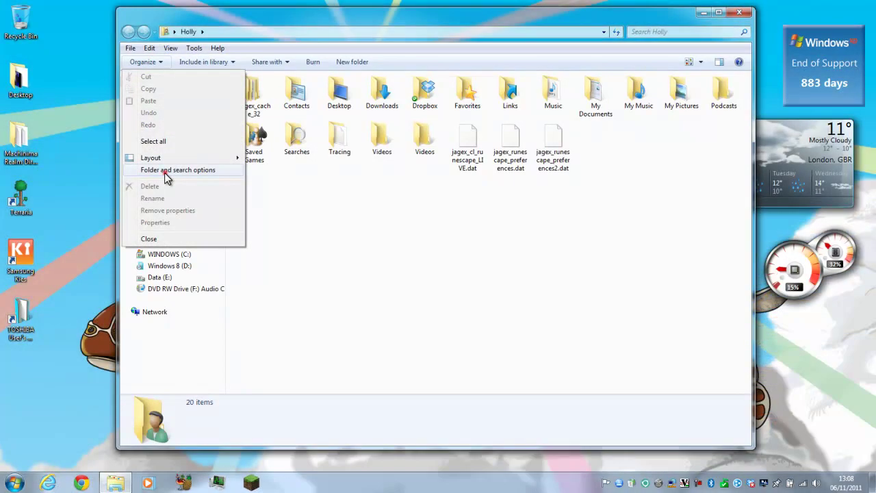
click(164, 173)
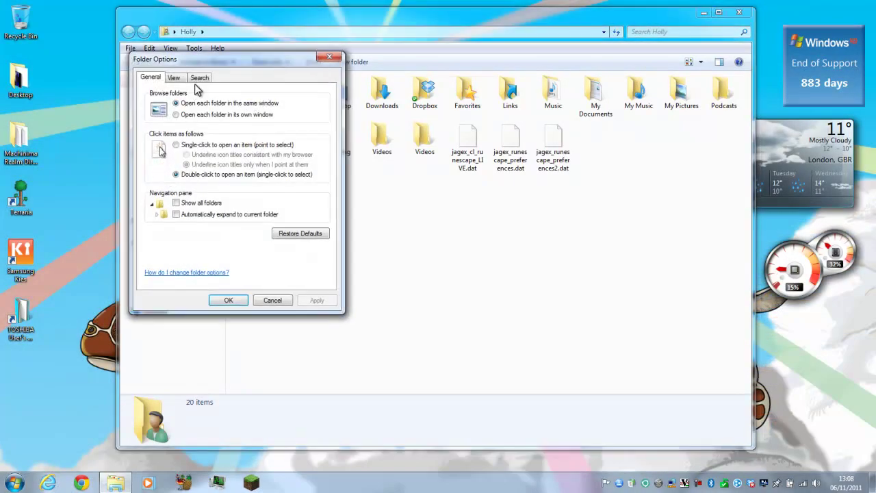
drag(208, 60, 279, 59)
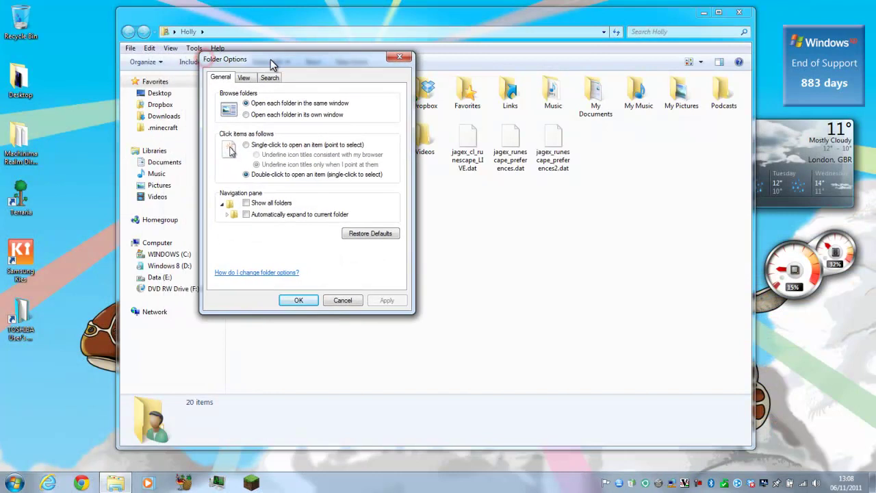
click(268, 115)
click(267, 105)
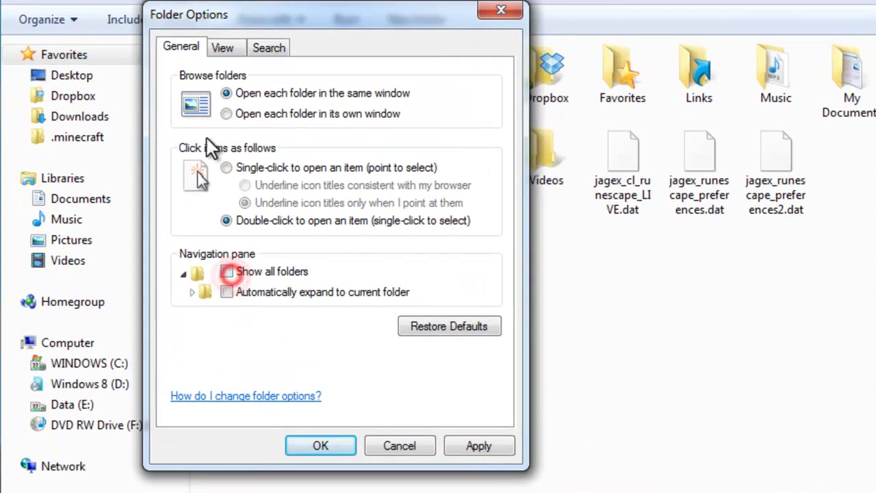
Examine the advanced view settings for files and folders in the folder options.
click(232, 48)
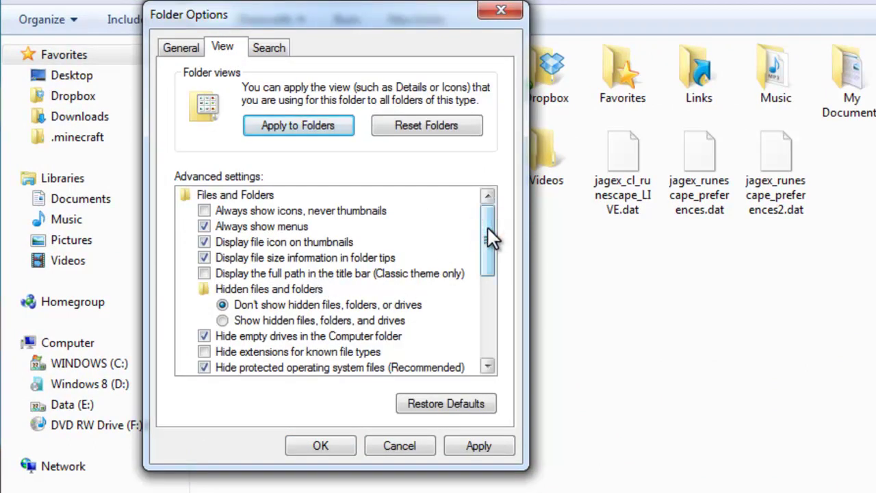
drag(487, 228, 502, 172)
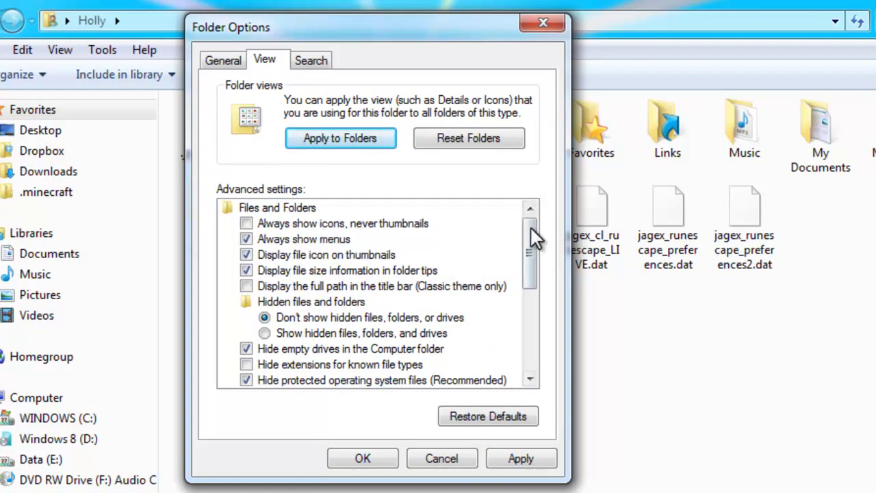
drag(526, 246, 545, 304)
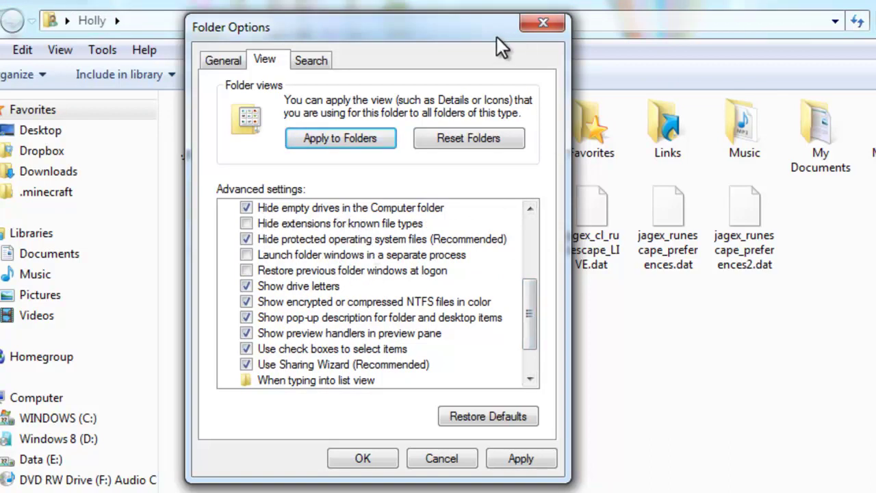
drag(496, 37, 781, 142)
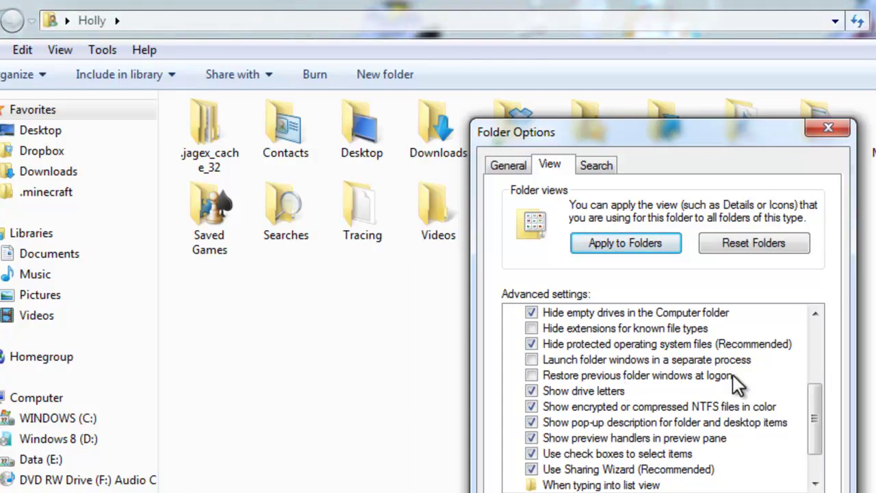
drag(812, 414, 831, 314)
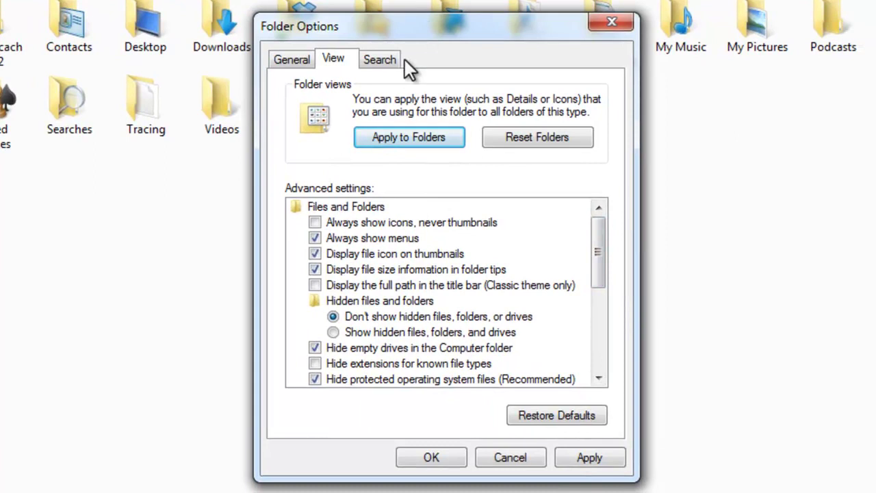
Review the folder search options, then apply and confirm the folder options.
click(379, 59)
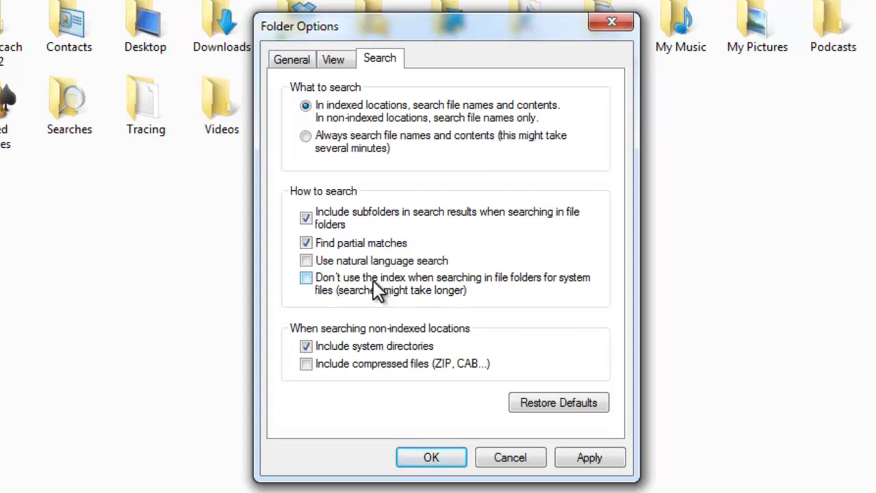
click(588, 457)
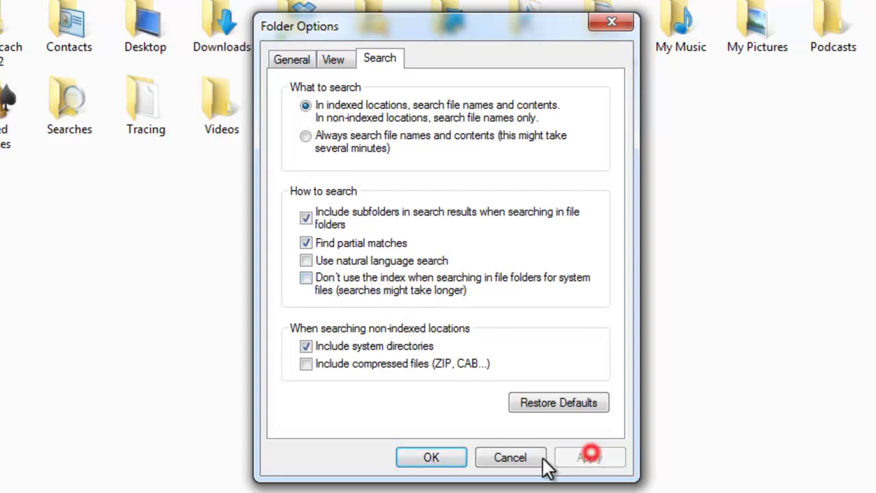
click(447, 458)
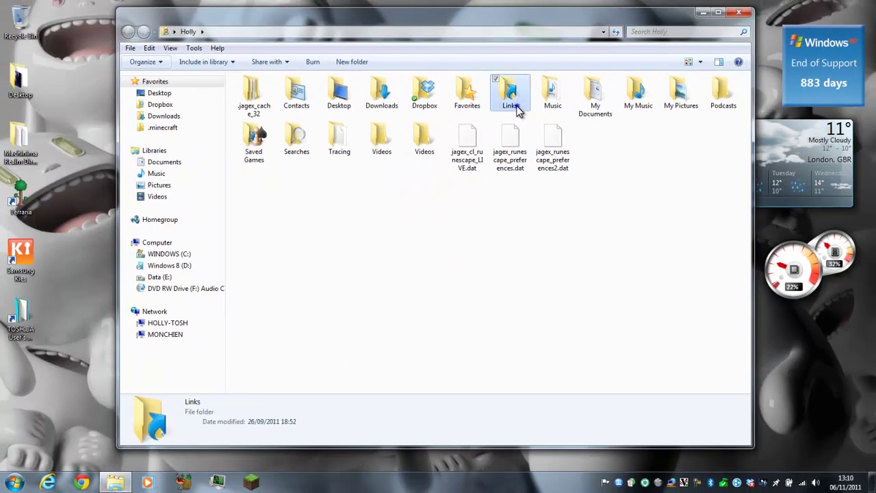
Open the properties of the Links folder and view its customization settings and the folder types it can be optimized for.
right_click(481, 33)
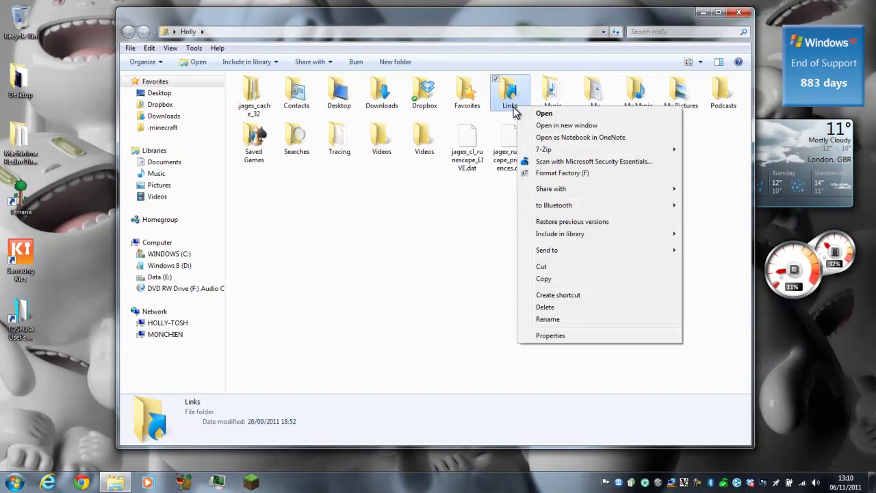
click(540, 334)
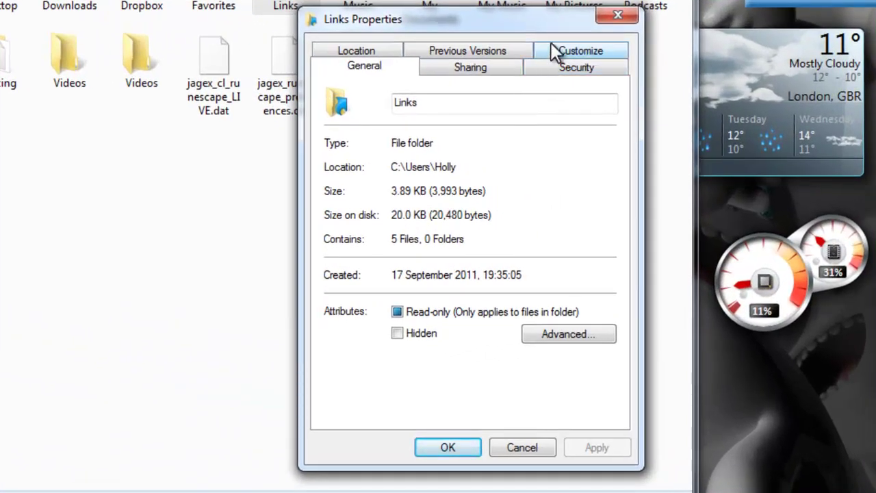
click(670, 134)
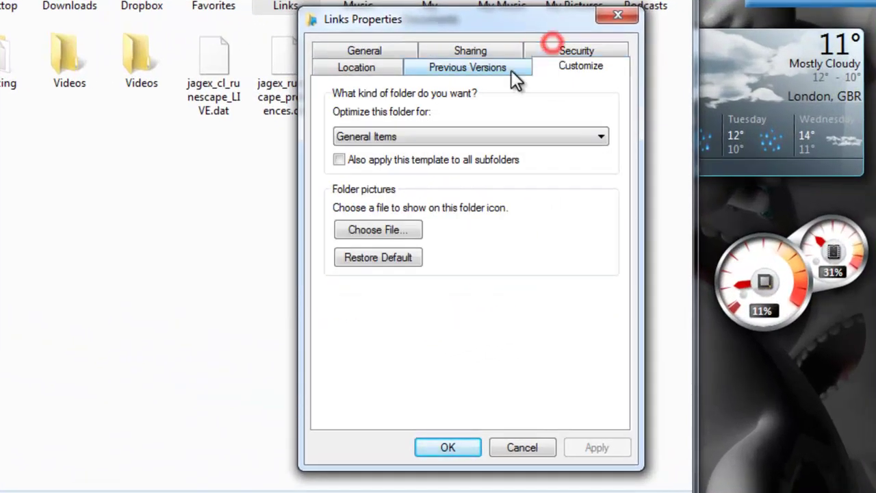
click(424, 135)
click(423, 135)
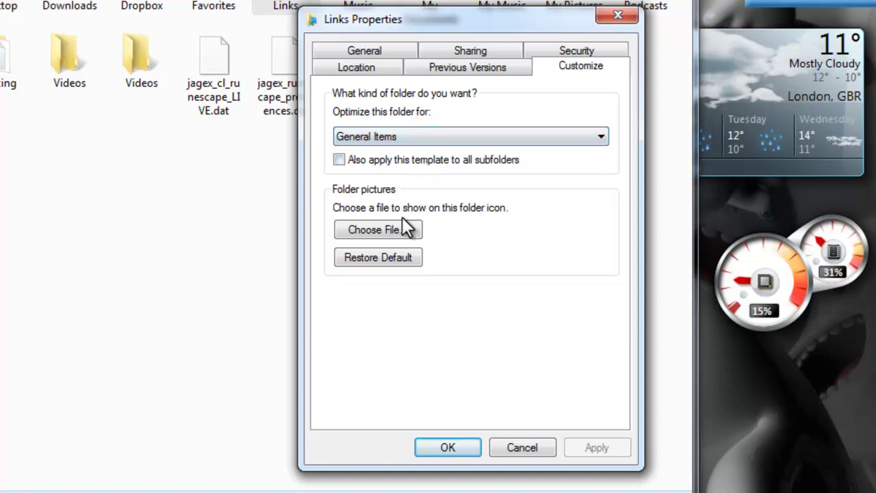
View the file browser for choosing a folder picture without picking a file, then close the Links properties and the folder window.
click(383, 229)
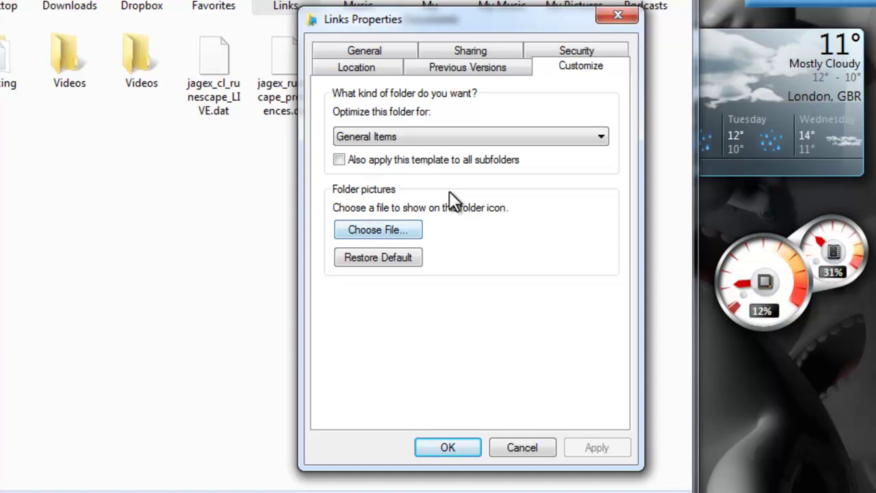
click(401, 227)
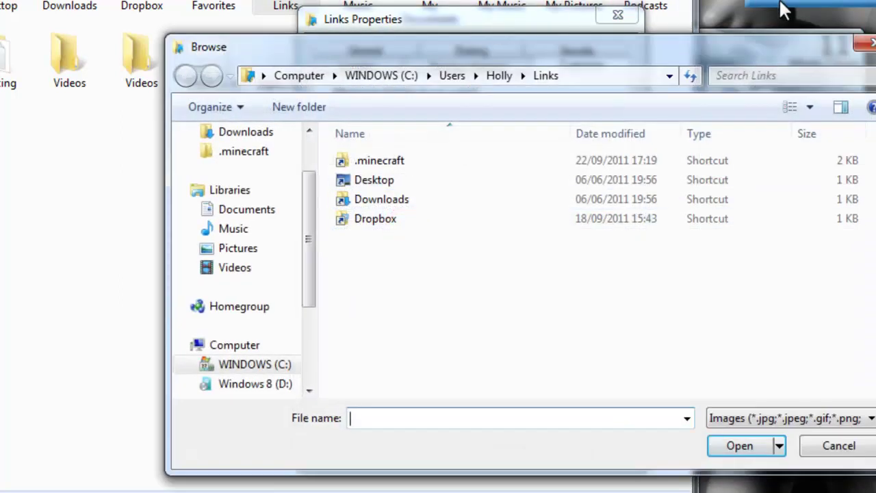
click(864, 43)
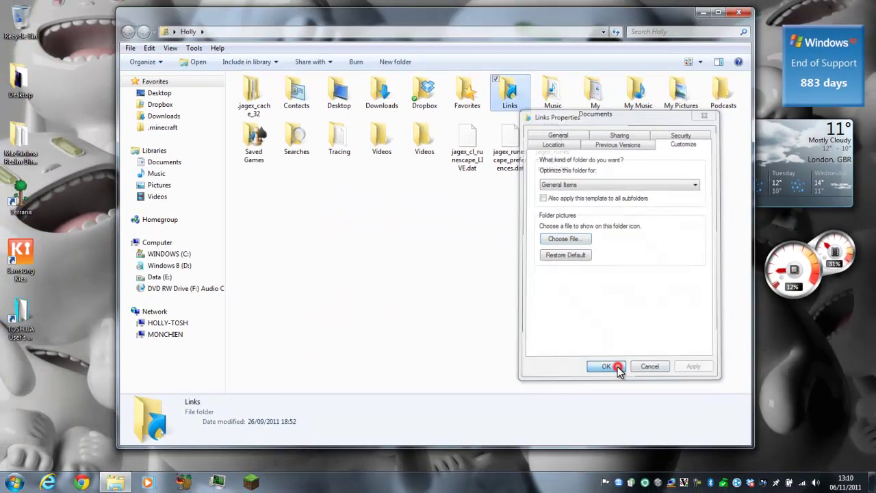
click(555, 393)
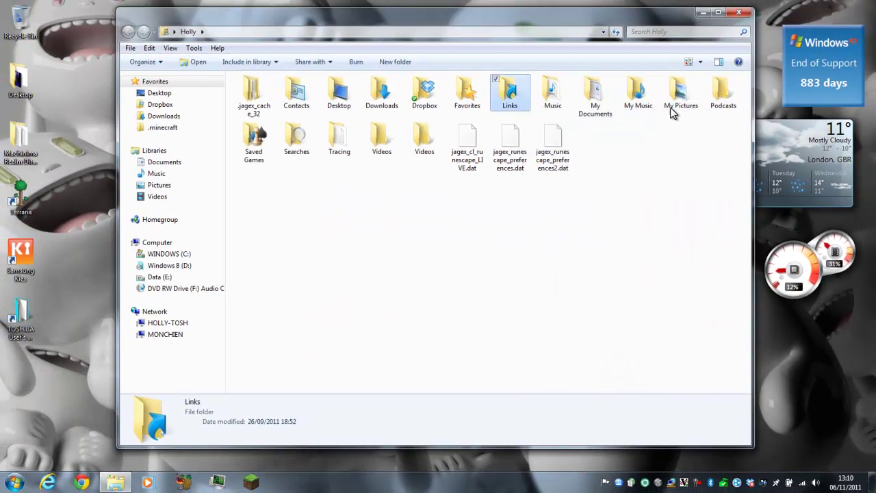
click(729, 17)
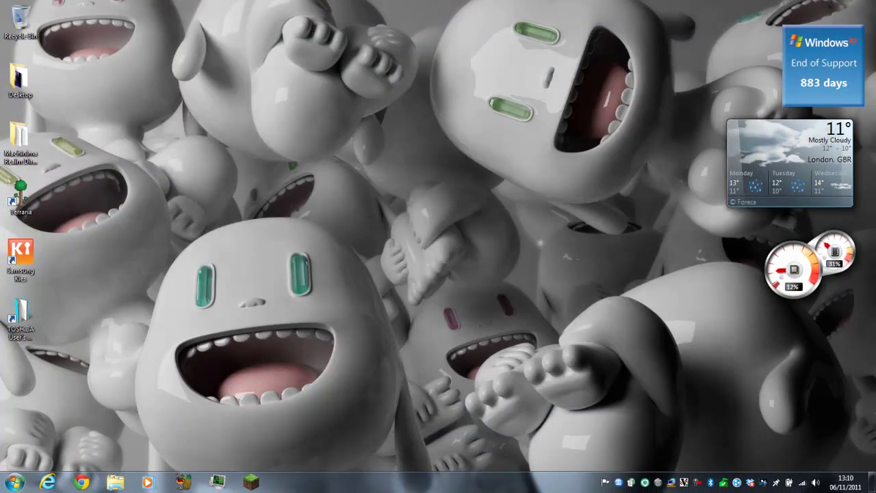
Open the desktop personalization settings and dock the window to half the screen beside the visible desktop.
click(13, 481)
click(345, 294)
right_click(345, 290)
click(367, 441)
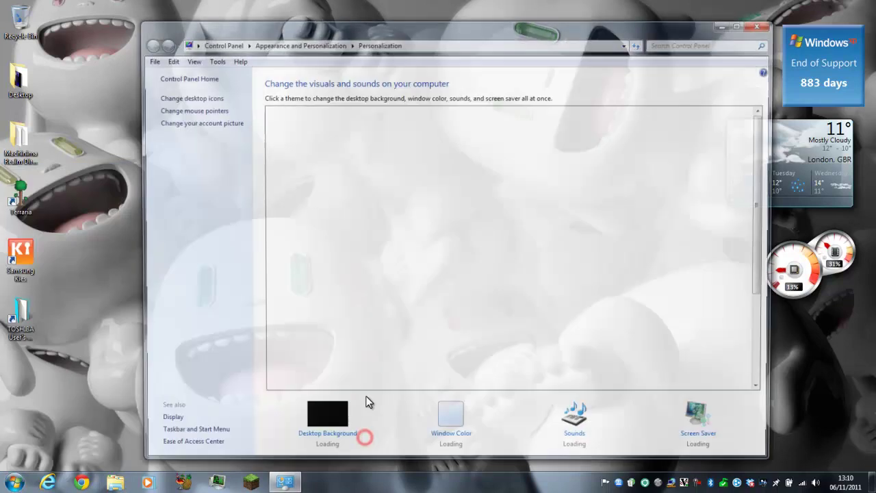
click(741, 24)
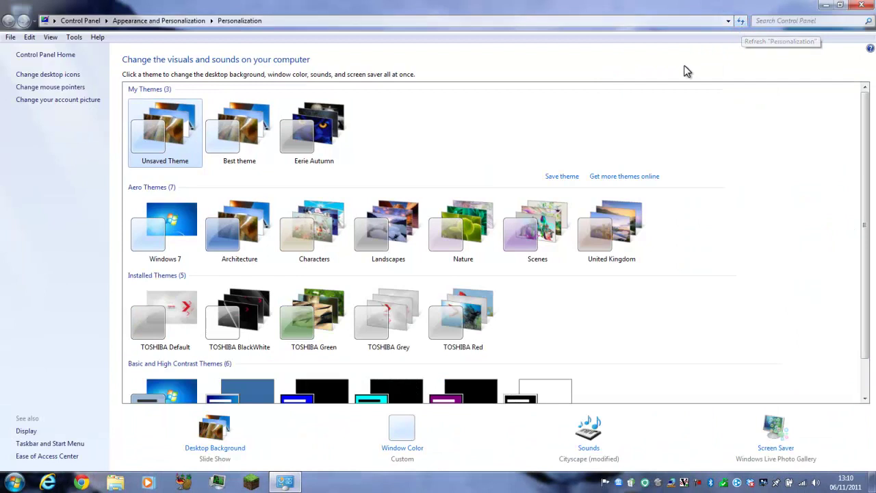
drag(807, 6, 874, 31)
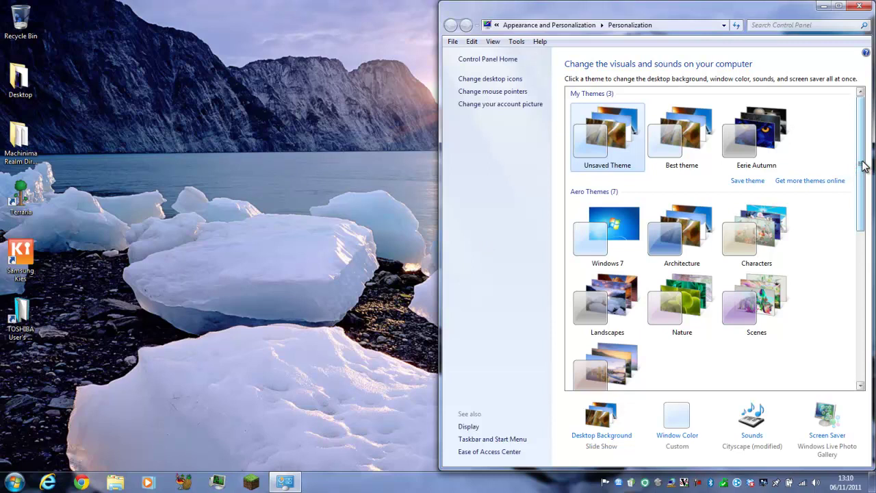
Look through the themes and desktop background slide show settings, including the picture position options, and return to the personalization overview.
drag(863, 166, 855, 145)
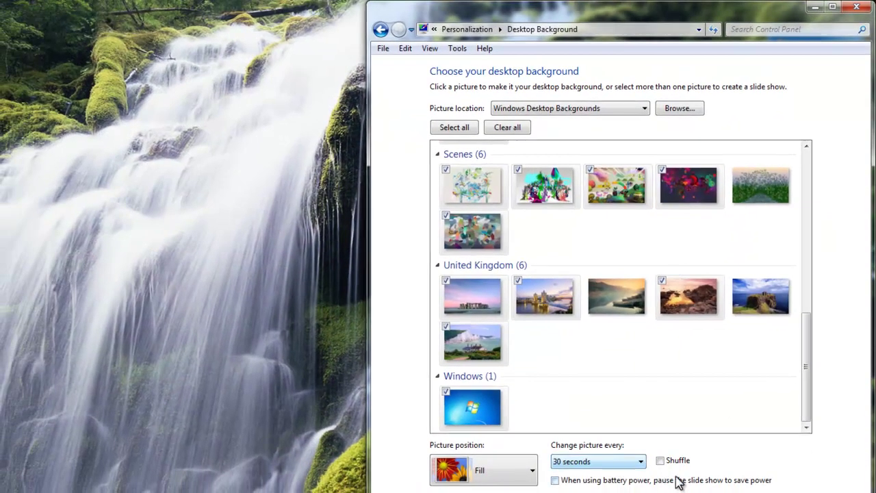
click(529, 467)
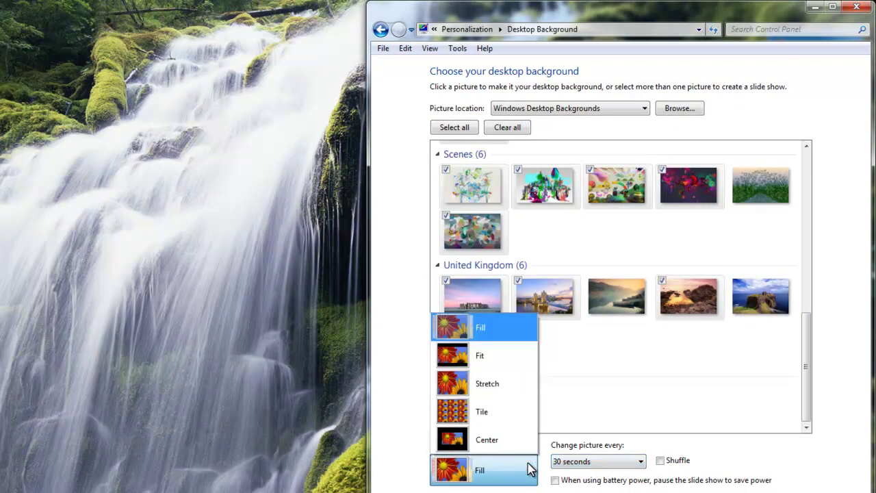
click(529, 468)
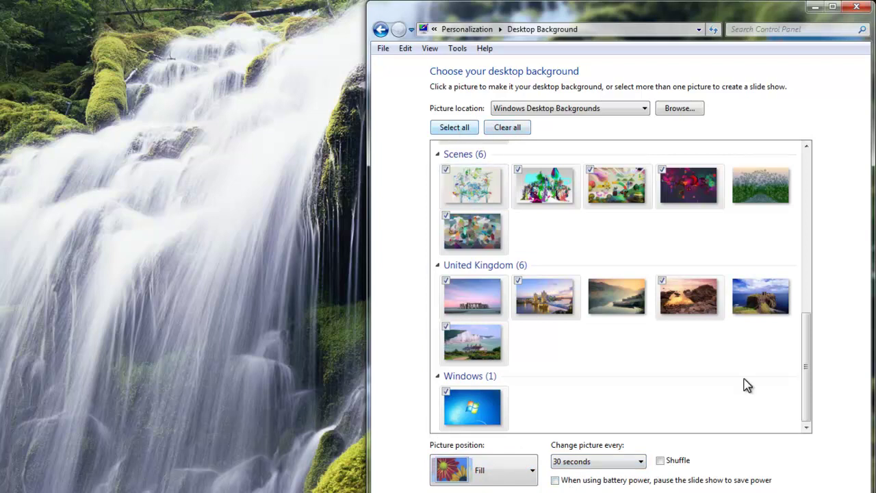
key(Return)
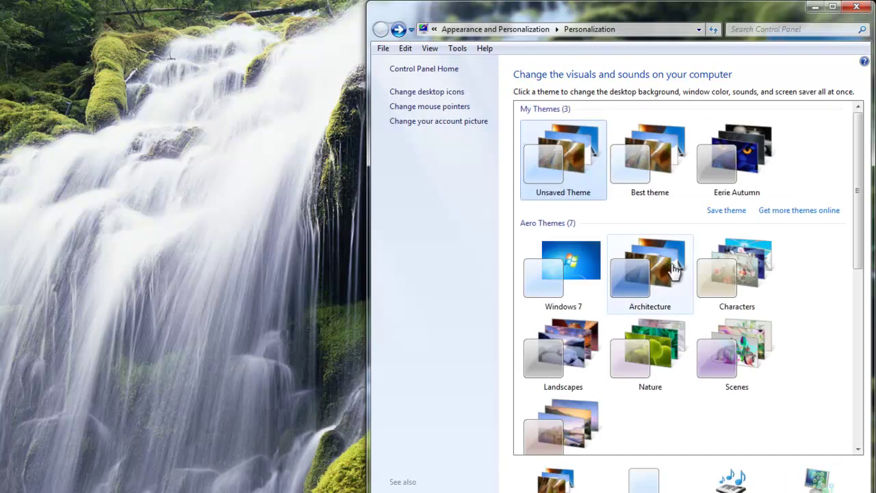
Maximize the Personalization window, open the window color settings and try the Twilight and Violet colors.
drag(643, 15, 504, 4)
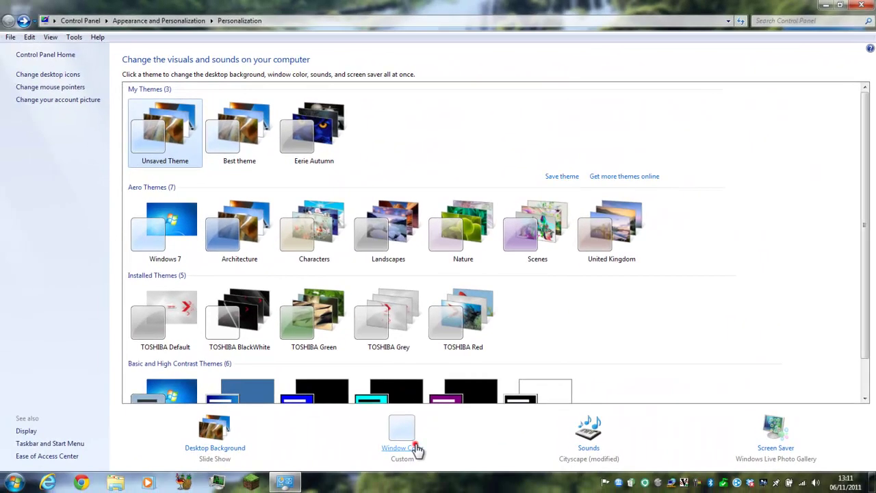
click(342, 482)
click(336, 83)
click(387, 123)
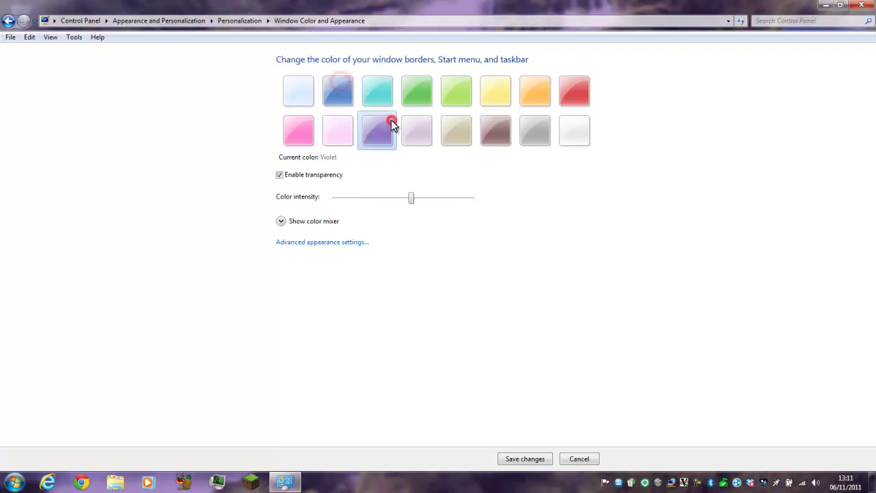
Turn window transparency off and back on, and try a stronger color intensity on the blue window color.
click(295, 177)
click(319, 91)
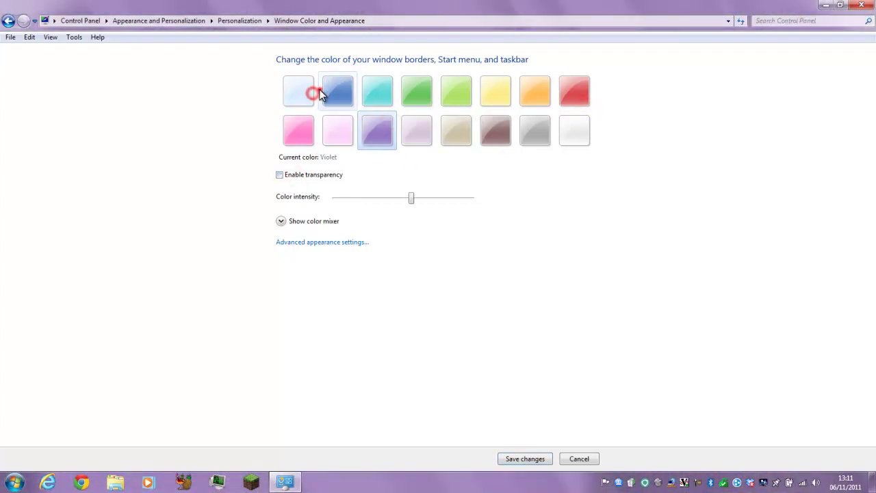
click(303, 174)
click(446, 197)
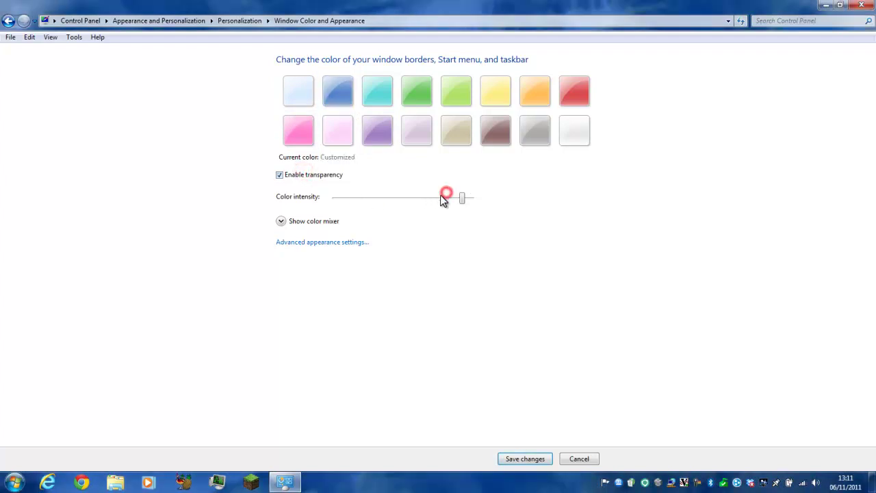
click(458, 197)
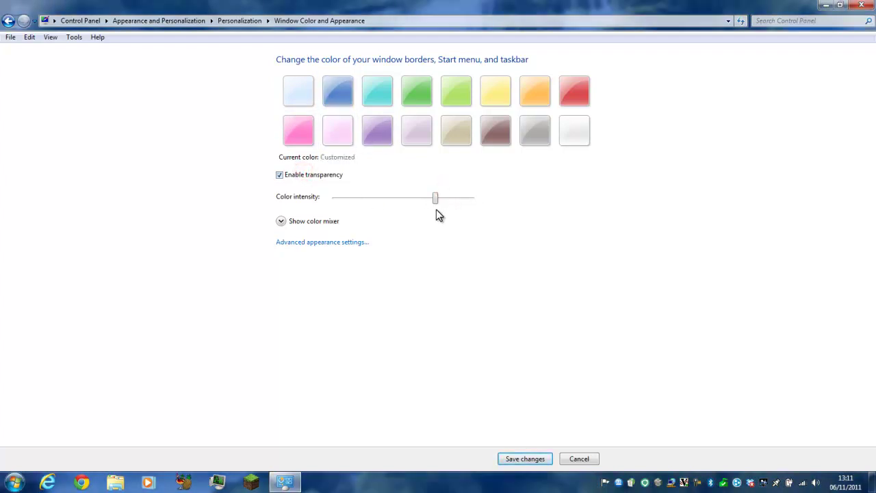
Try the Slate window color at maximum color intensity, and try the Chocolate color.
drag(436, 197, 518, 152)
click(528, 139)
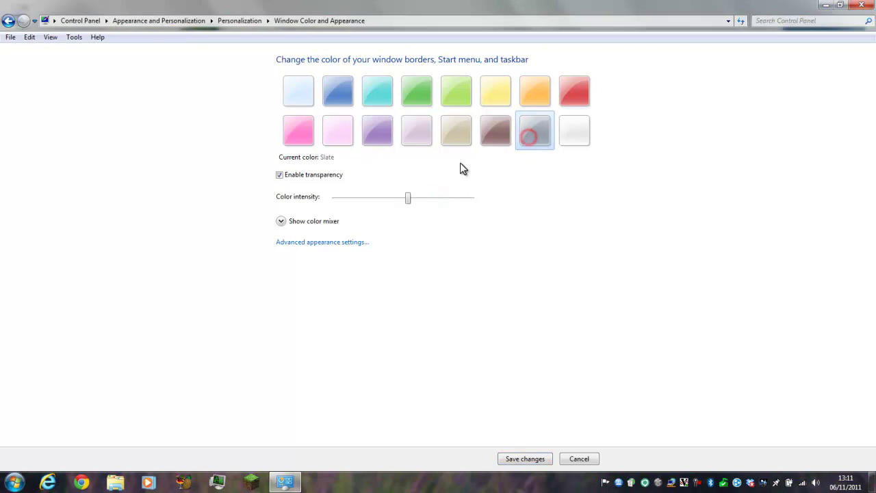
drag(414, 199, 494, 200)
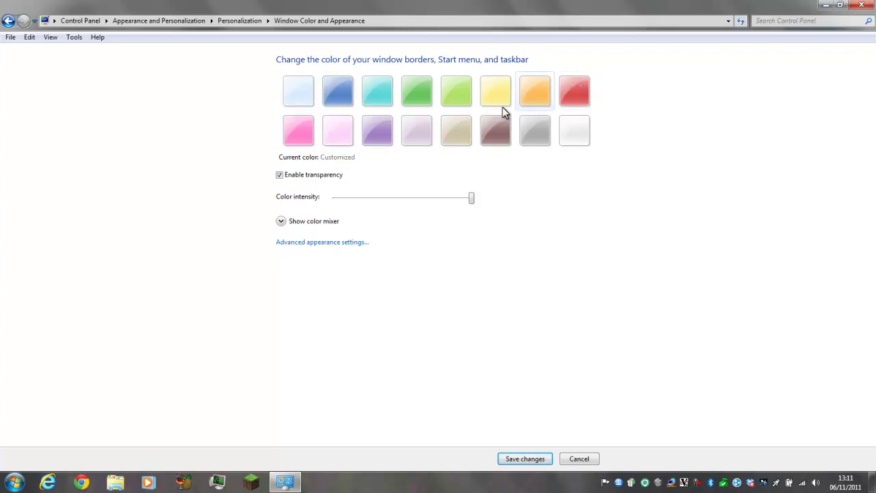
click(486, 139)
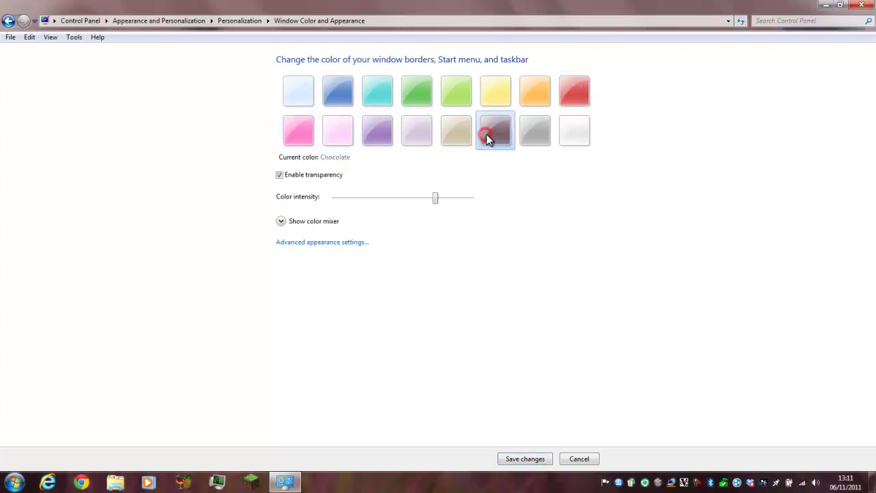
Set the window color to Twilight with a higher color intensity, save the changes and check the look on the desktop.
click(335, 99)
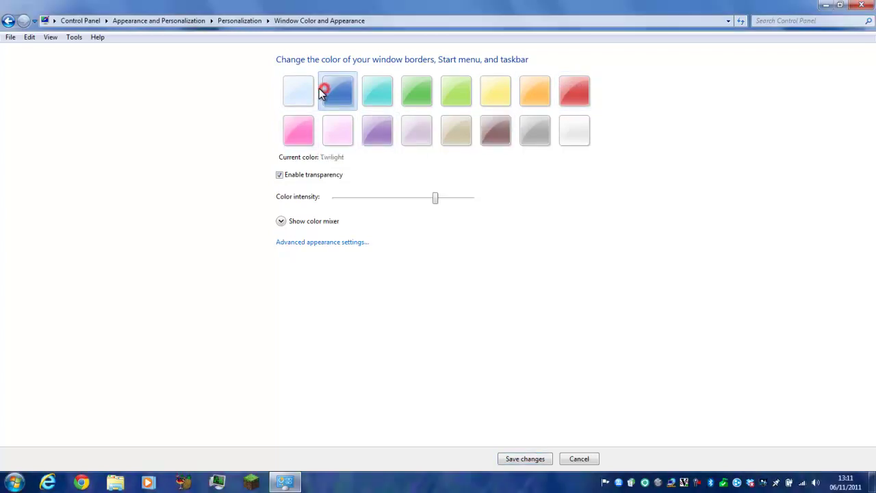
click(438, 197)
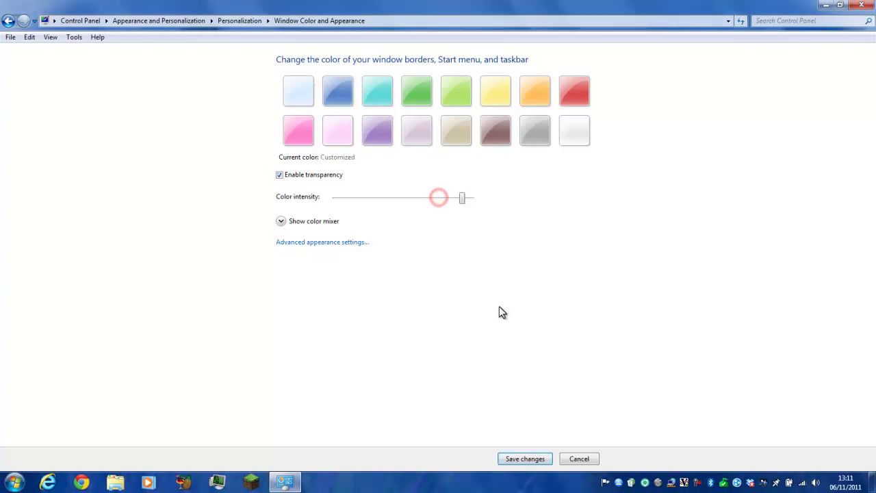
click(524, 458)
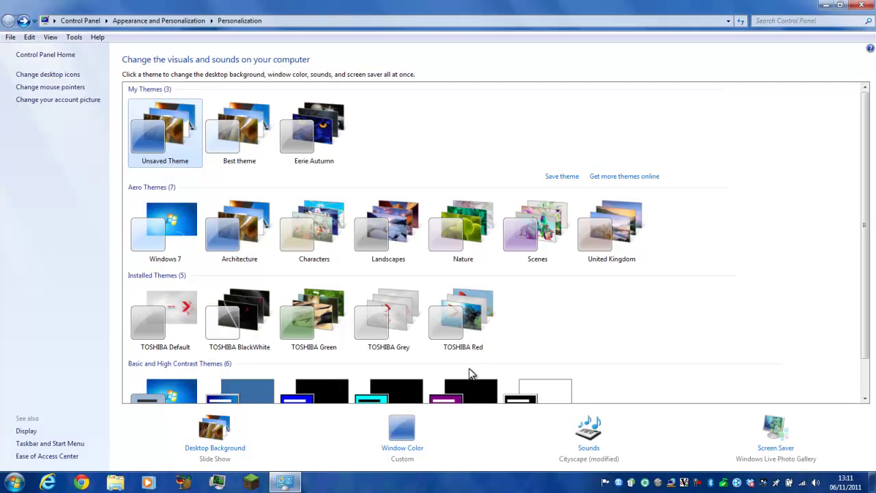
click(286, 483)
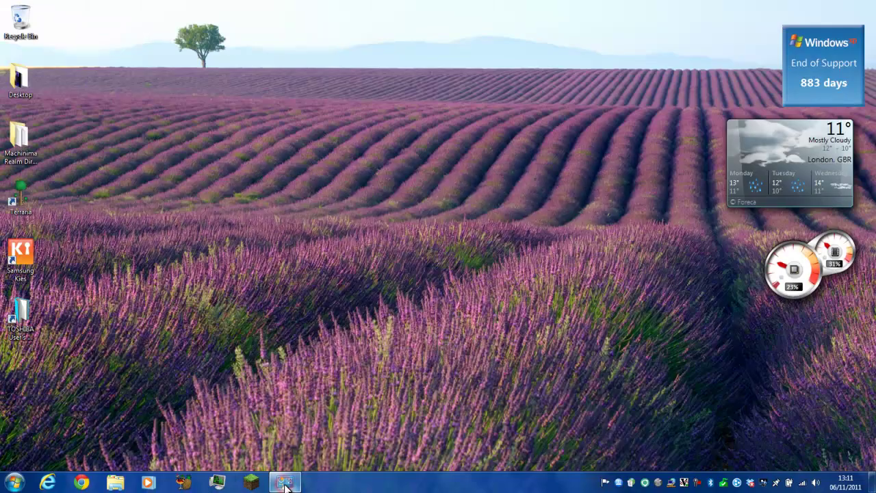
click(286, 483)
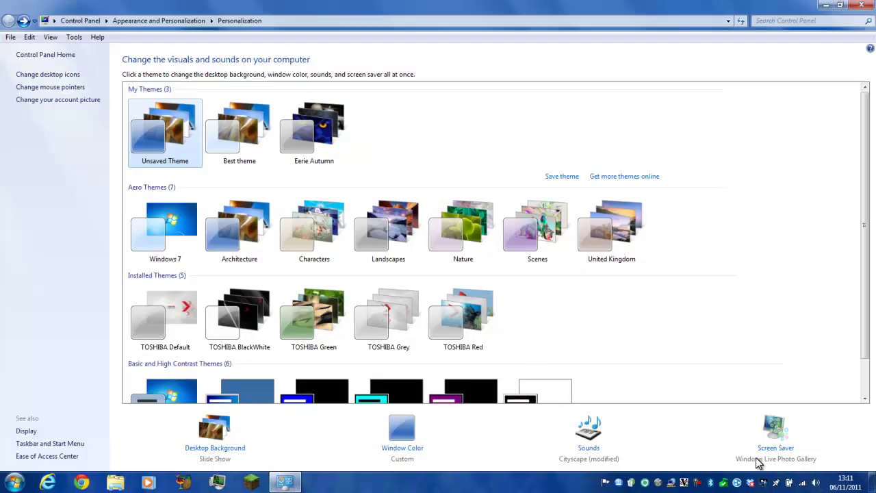
Open the screen saver settings and preview the 3D Text, Photos and Ribbons screen savers.
click(763, 452)
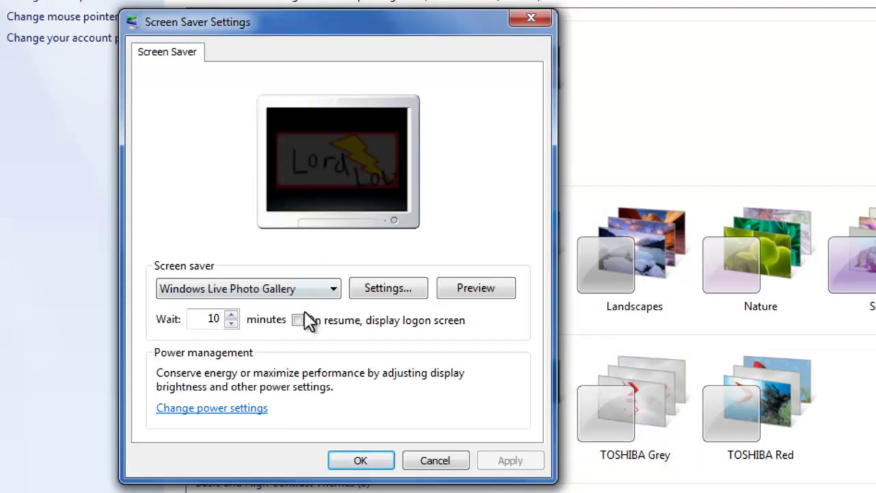
click(298, 280)
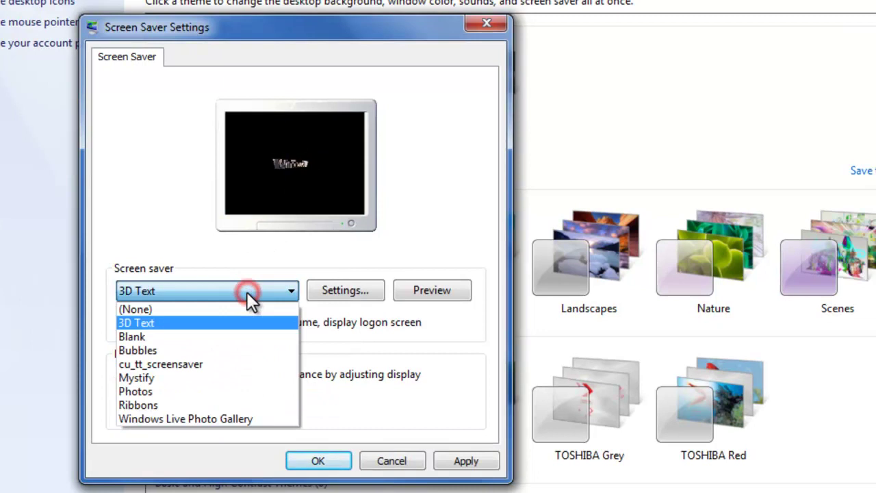
click(180, 393)
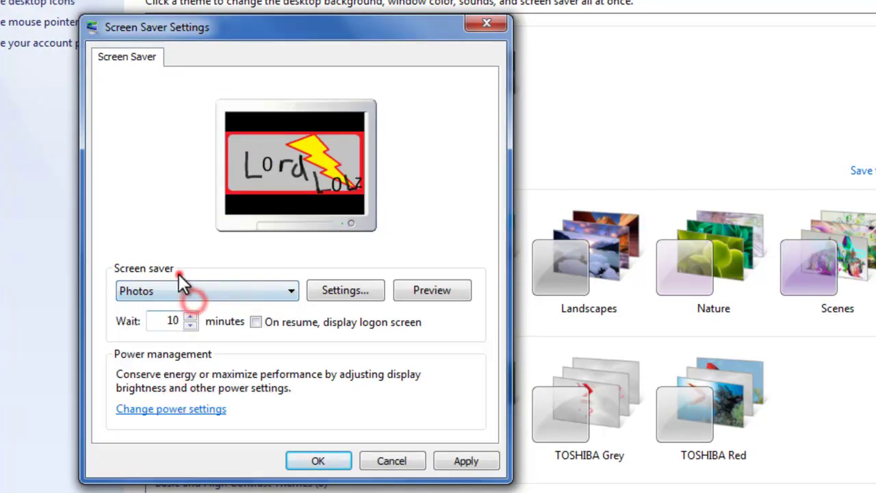
click(178, 292)
click(164, 405)
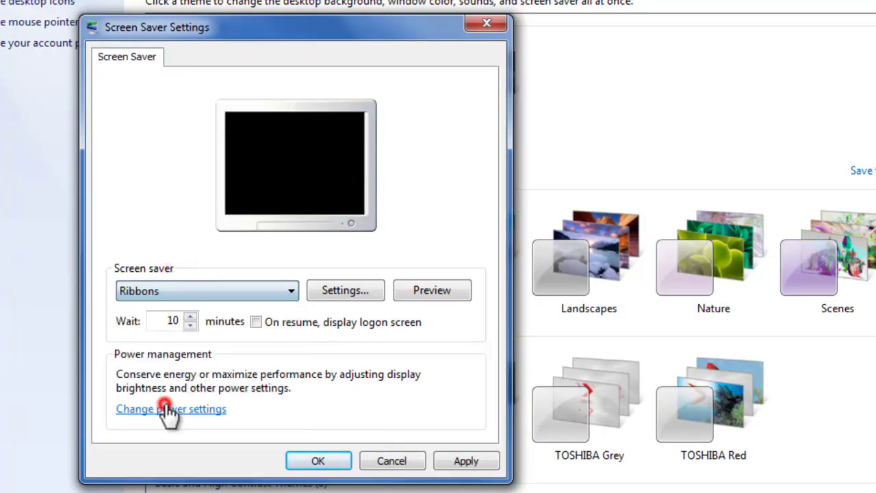
Set the screen saver to Windows Live Photo Gallery, apply it and close the screen saver settings.
click(229, 294)
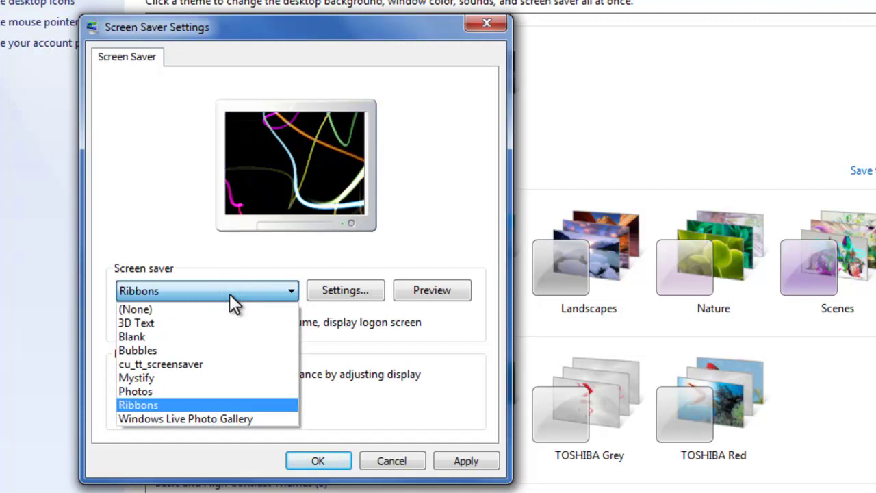
click(229, 293)
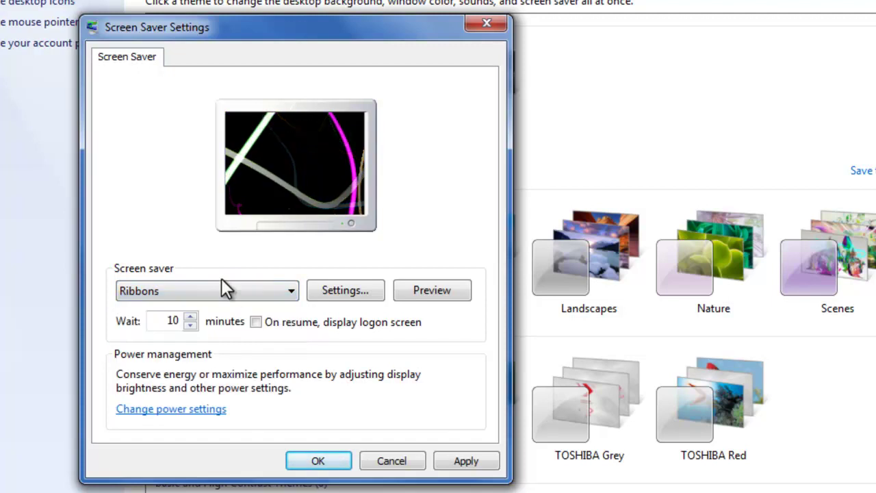
click(225, 288)
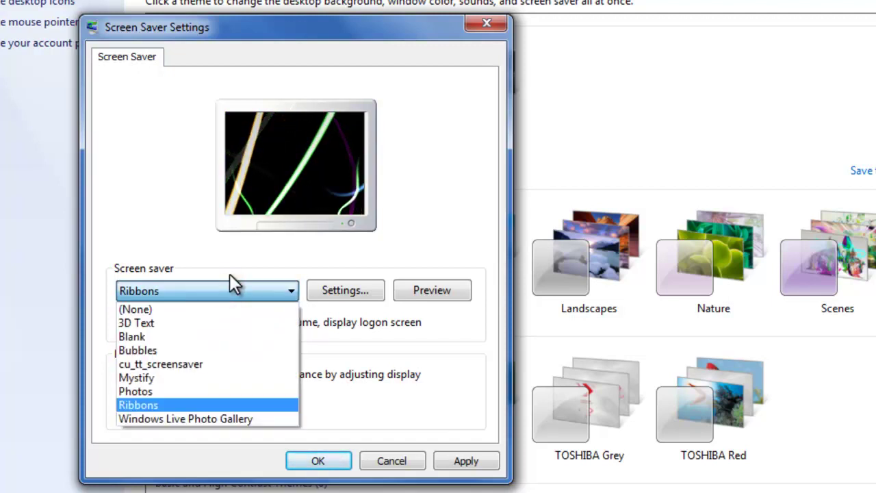
click(195, 415)
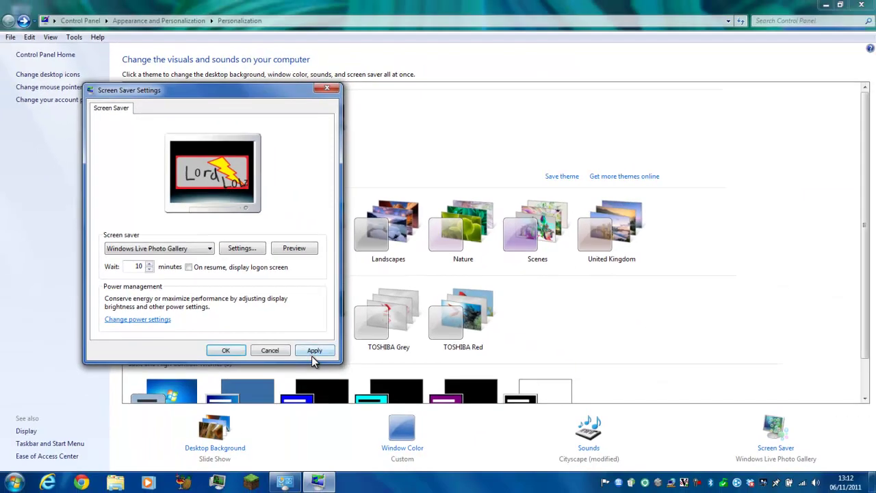
click(463, 467)
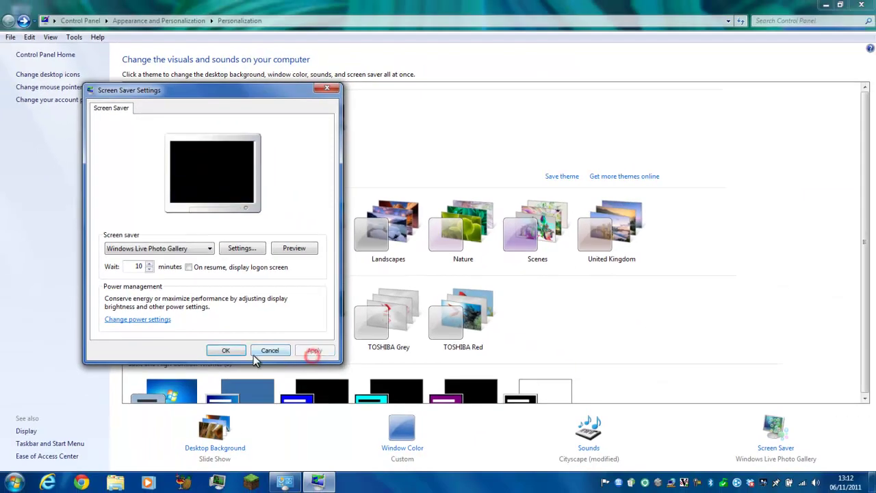
click(225, 351)
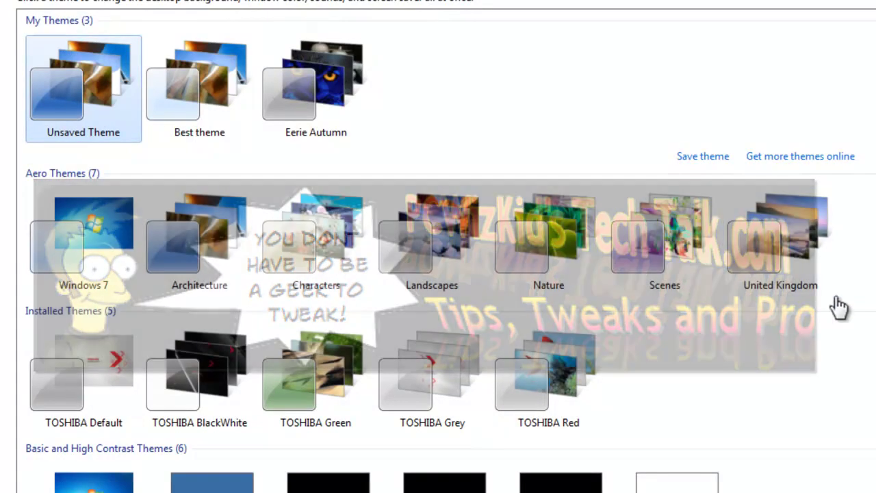
Open the online Windows 7 themes gallery and browse the newest and most popular themes.
scroll(815, 141, down, 1)
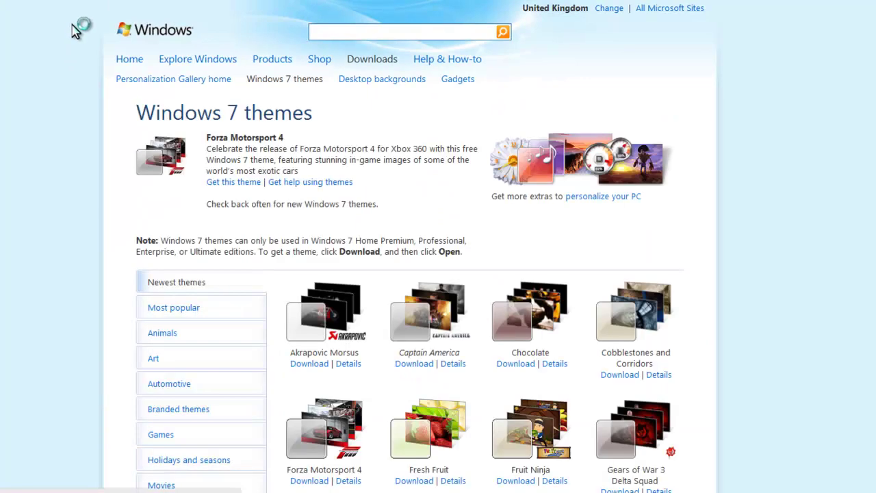
scroll(75, 31, down, 1)
scroll(75, 31, down, 1)
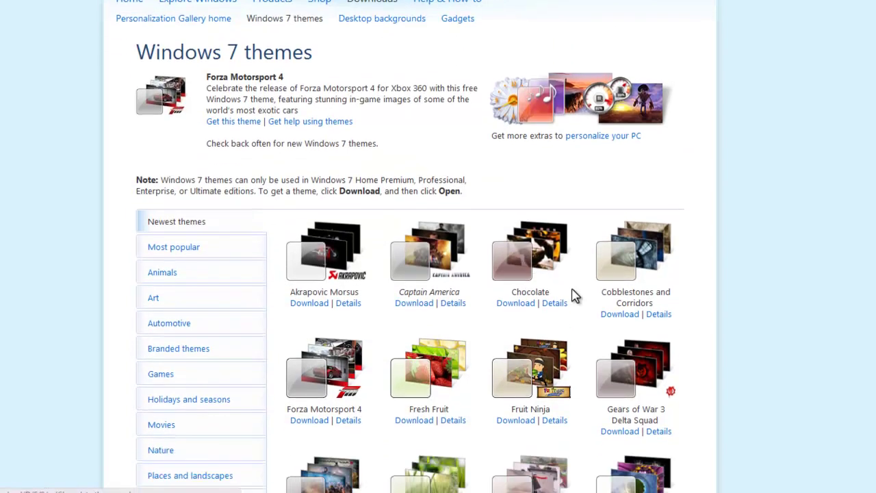
scroll(575, 295, down, 3)
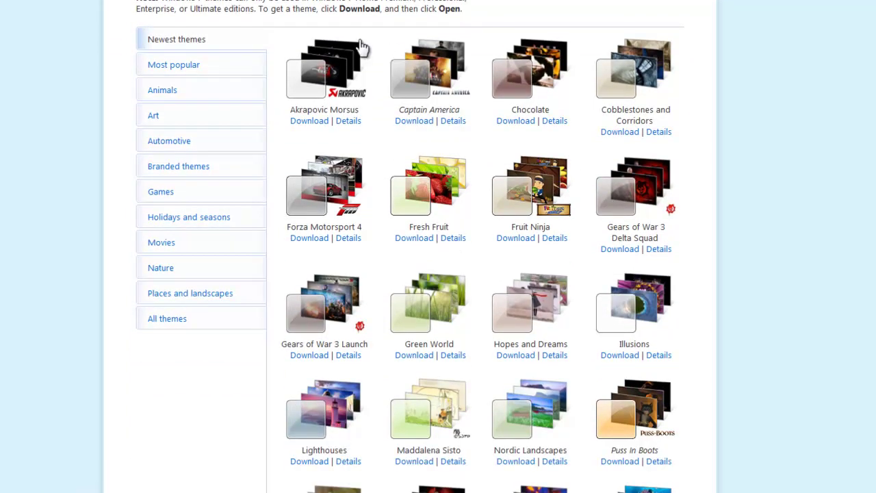
click(196, 80)
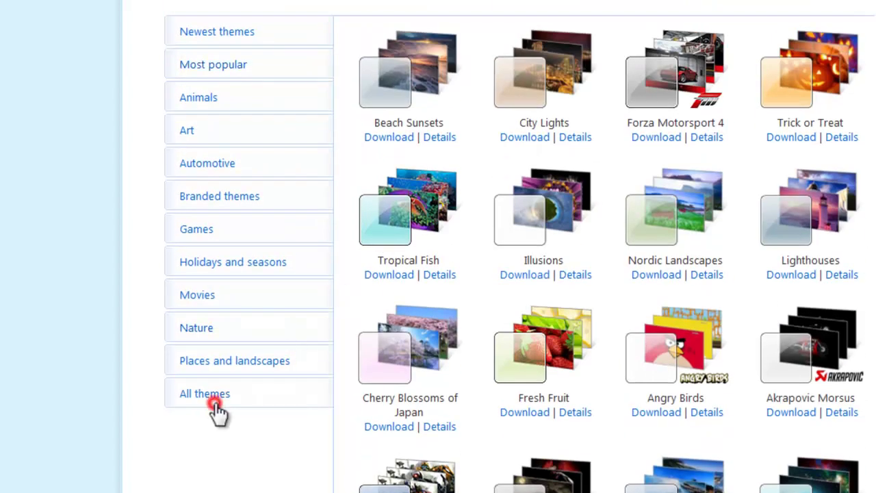
View the Movies and Games categories of the online Windows 7 themes gallery.
click(214, 298)
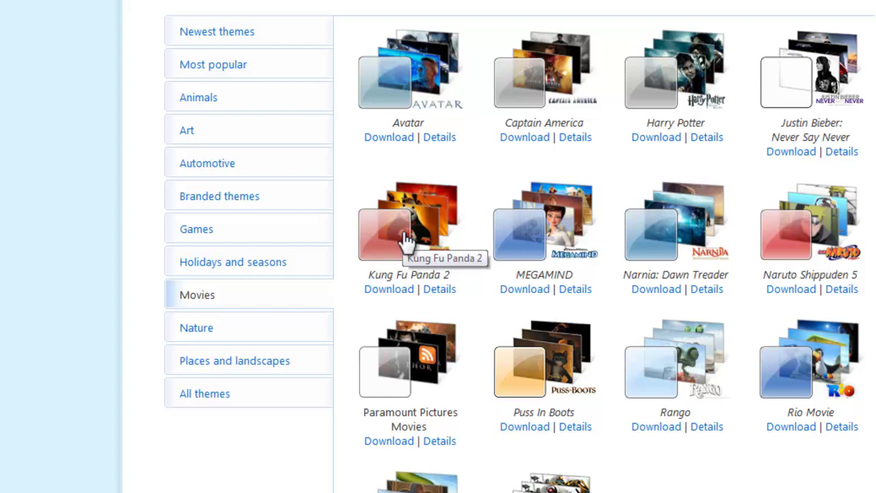
click(222, 220)
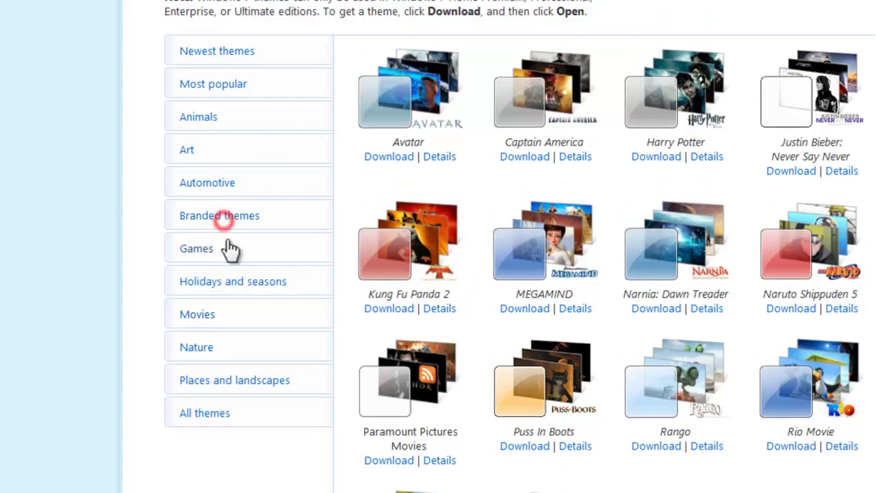
click(230, 248)
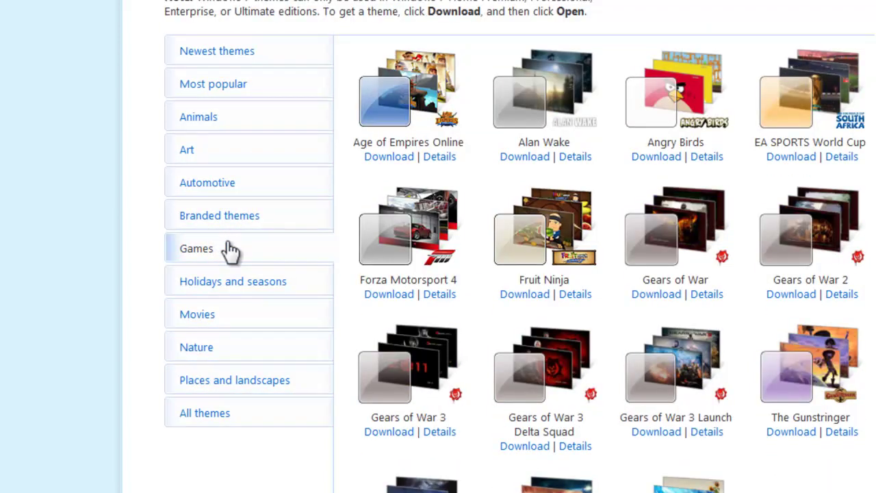